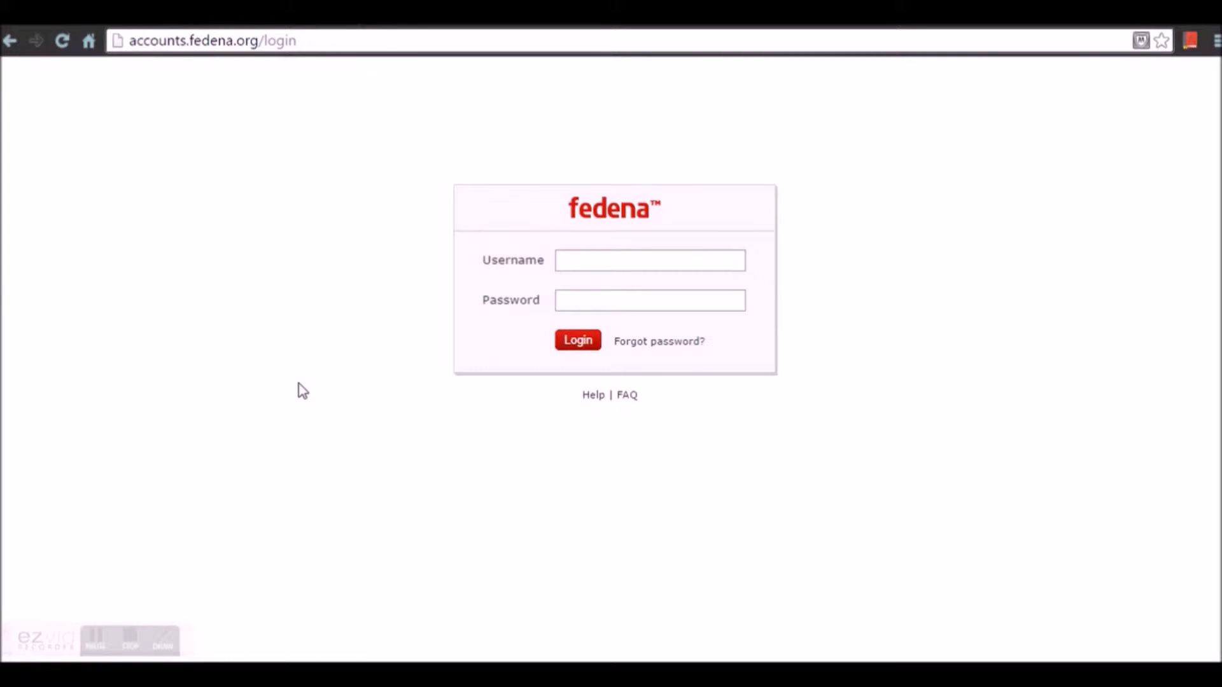
Step: Log in to Fedena with the suggested account username and the account password
{"action": "left_click", "coordinate": [607, 259]}
{"action": "type", "text": "aparajita"}
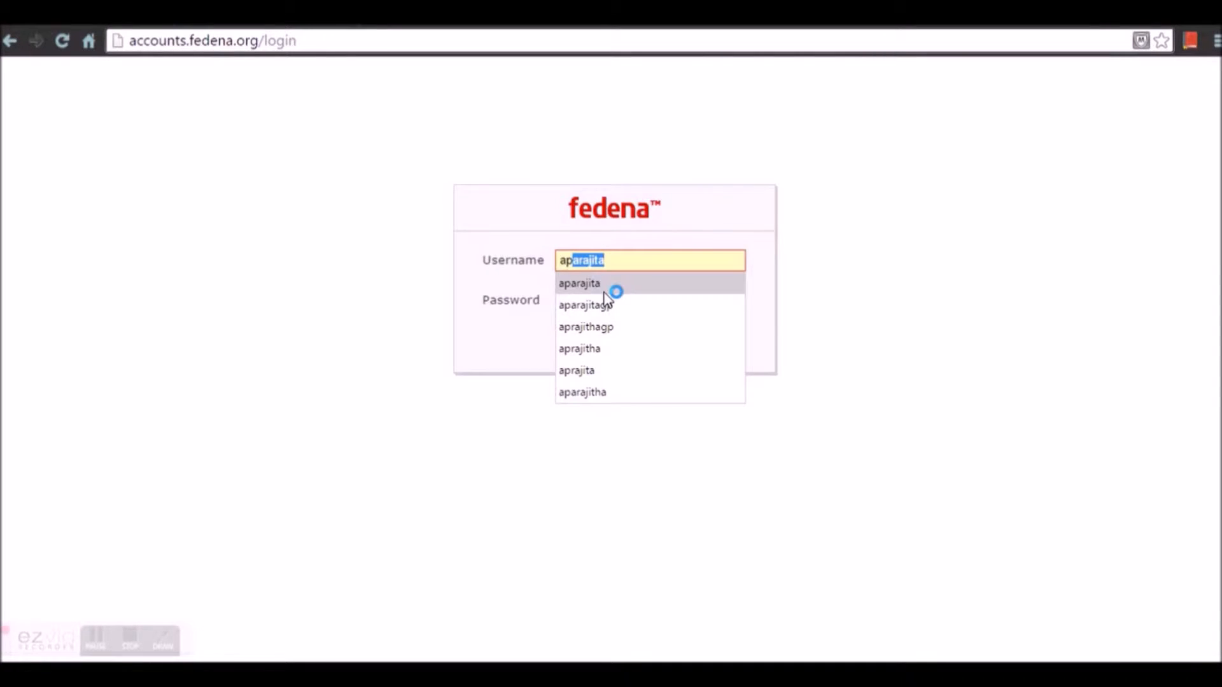
{"action": "left_click", "coordinate": [604, 292]}
{"action": "left_click", "coordinate": [603, 300]}
{"action": "type", "text": "****"}
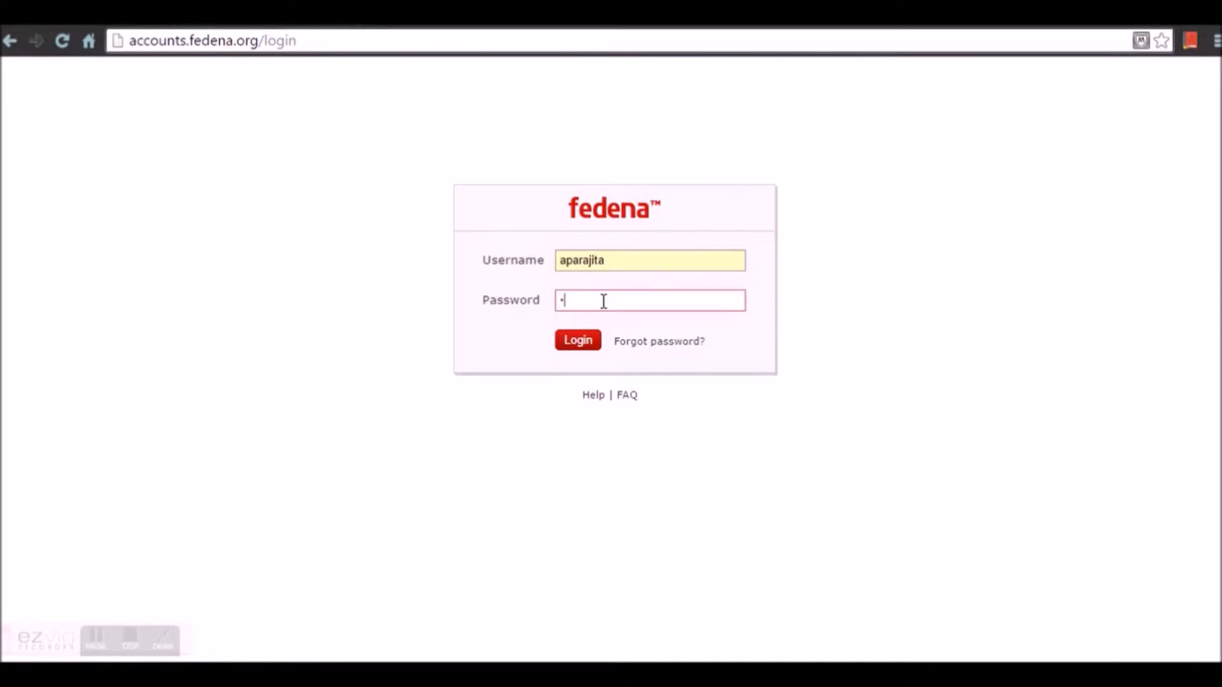
{"action": "type", "text": "****"}
{"action": "key", "text": "Return"}
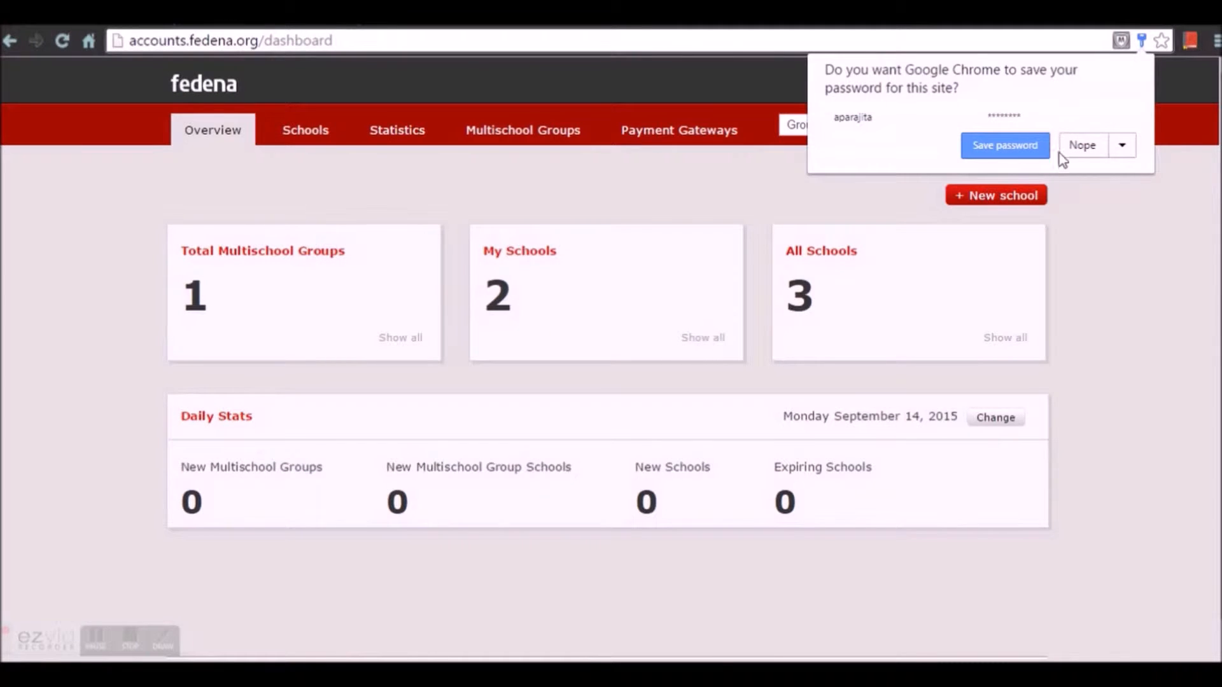
Step: Decline Chrome's password save and go to the organisation's Company page
{"action": "left_click", "coordinate": [1077, 147]}
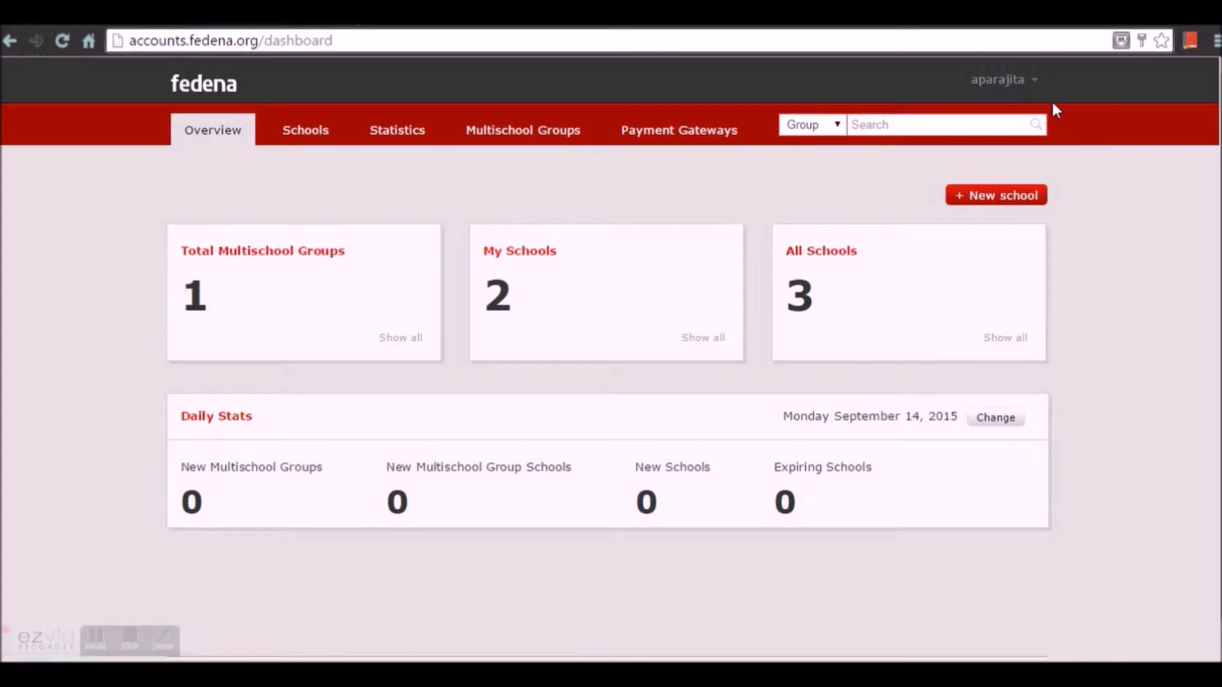
{"action": "left_click", "coordinate": [1034, 83]}
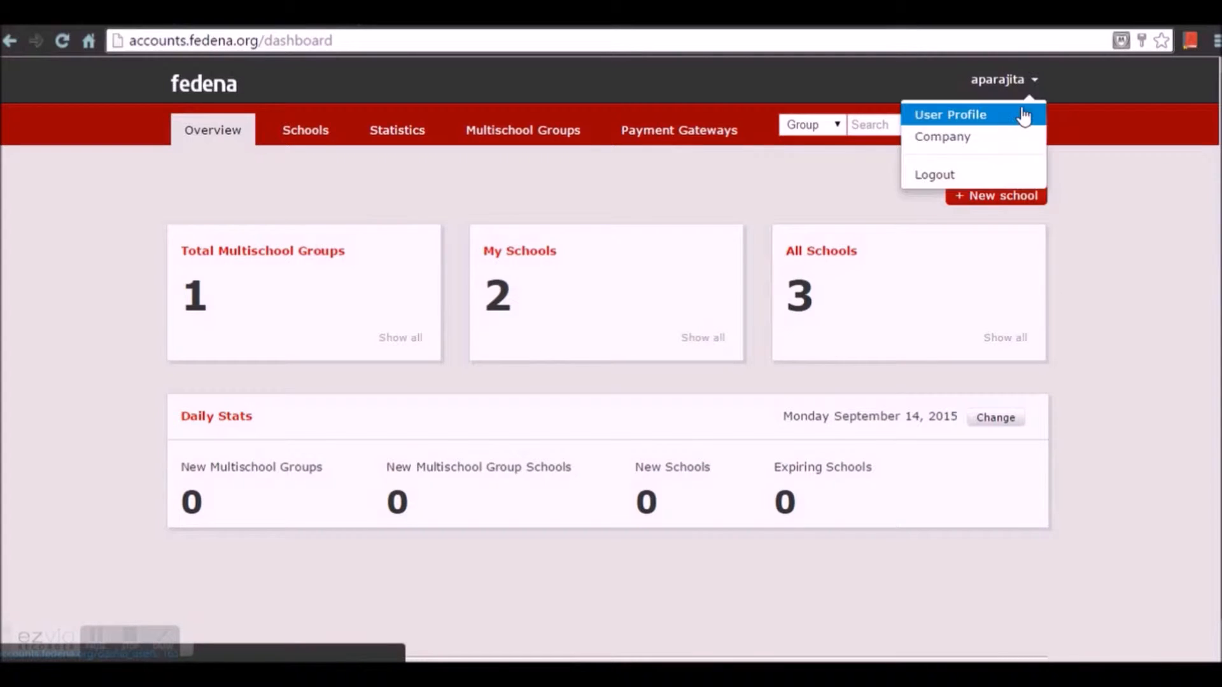
{"action": "left_click", "coordinate": [1014, 130]}
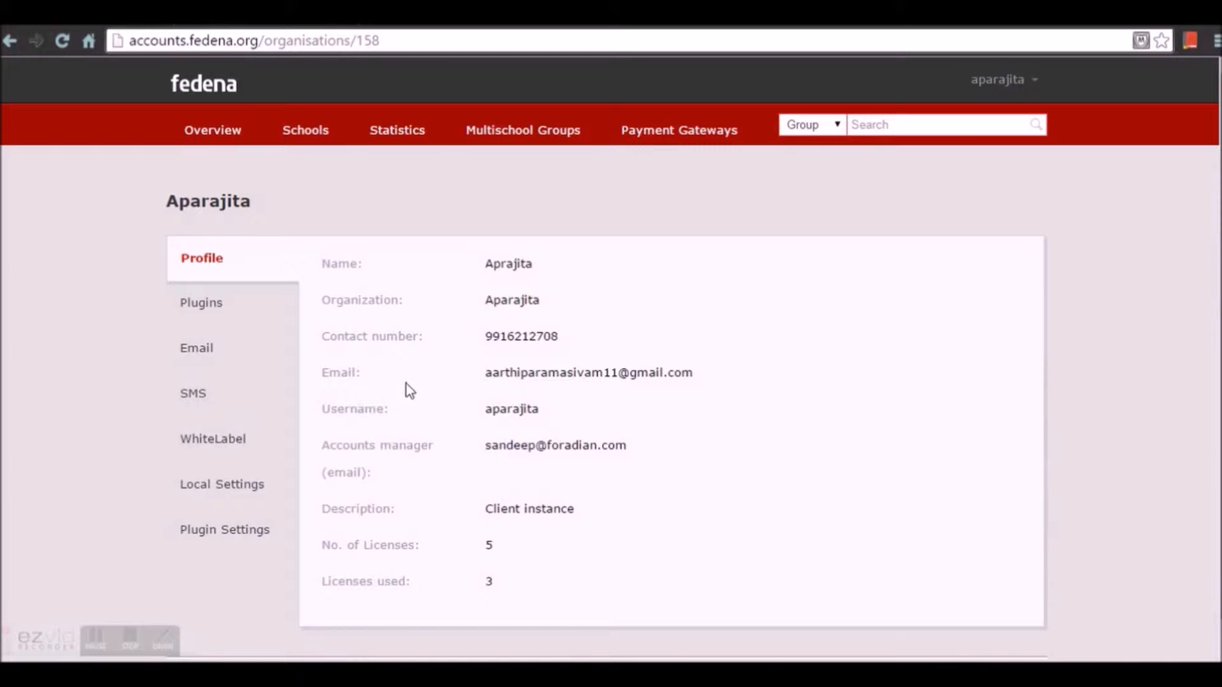
Step: Show the organisation's Plugins tab listing App Frame, Moodle, Hostel and Transport
{"action": "scroll", "coordinate": [537, 372], "scroll_direction": "down", "scroll_amount": 1}
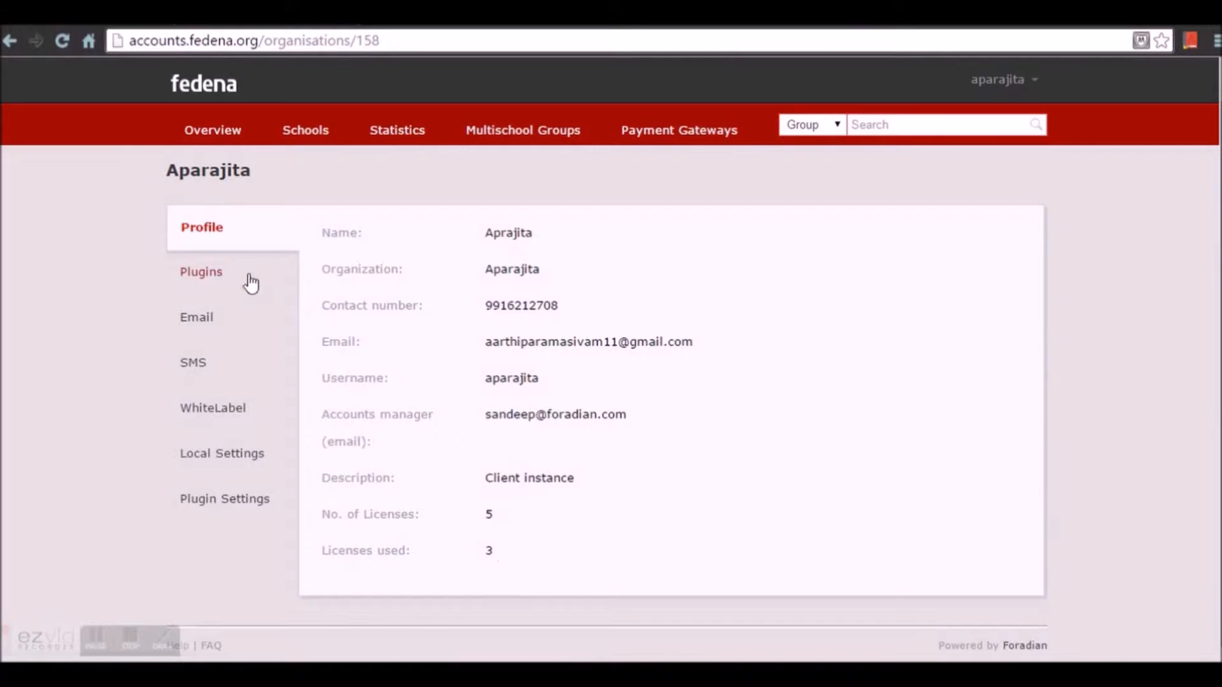
{"action": "left_click", "coordinate": [228, 278]}
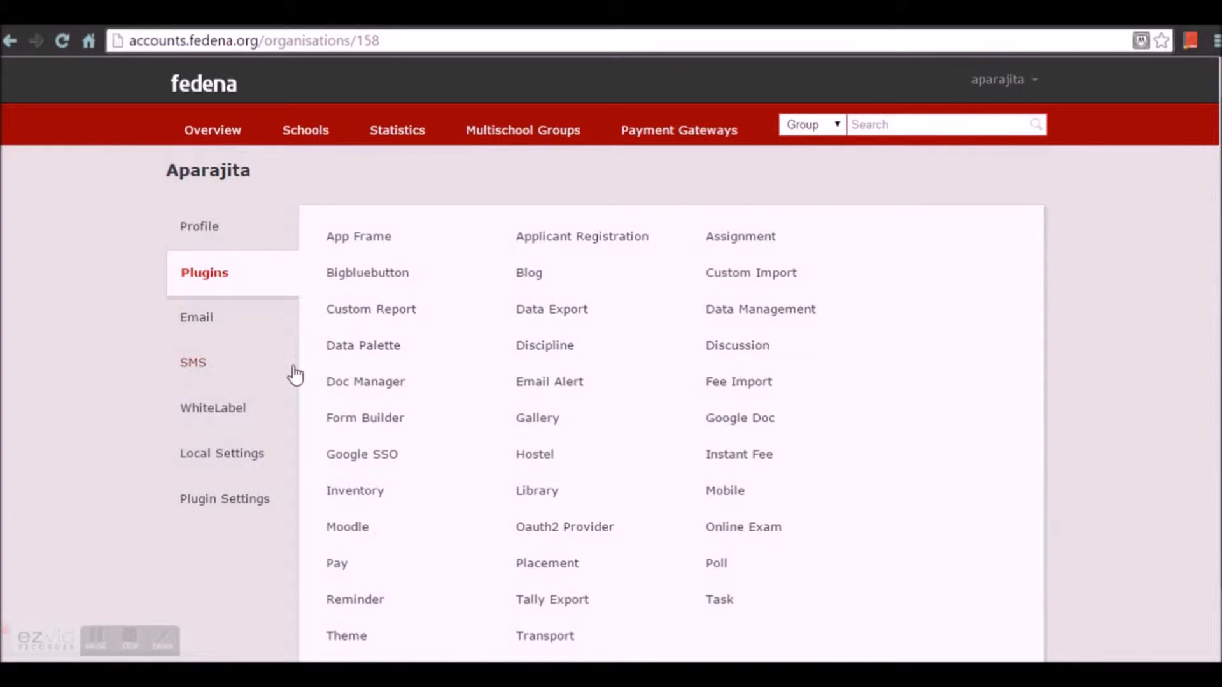
Step: Edit and save the organisation's SMTP email settings unchanged
{"action": "left_click", "coordinate": [229, 327]}
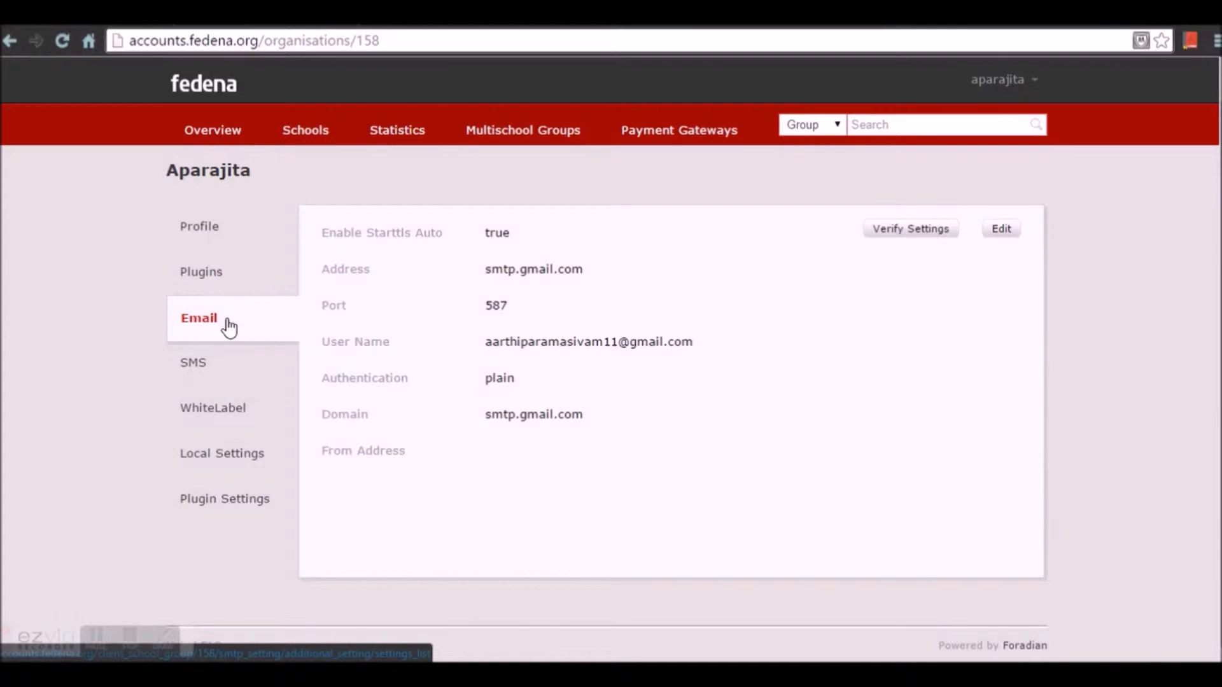
{"action": "left_click", "coordinate": [1000, 236]}
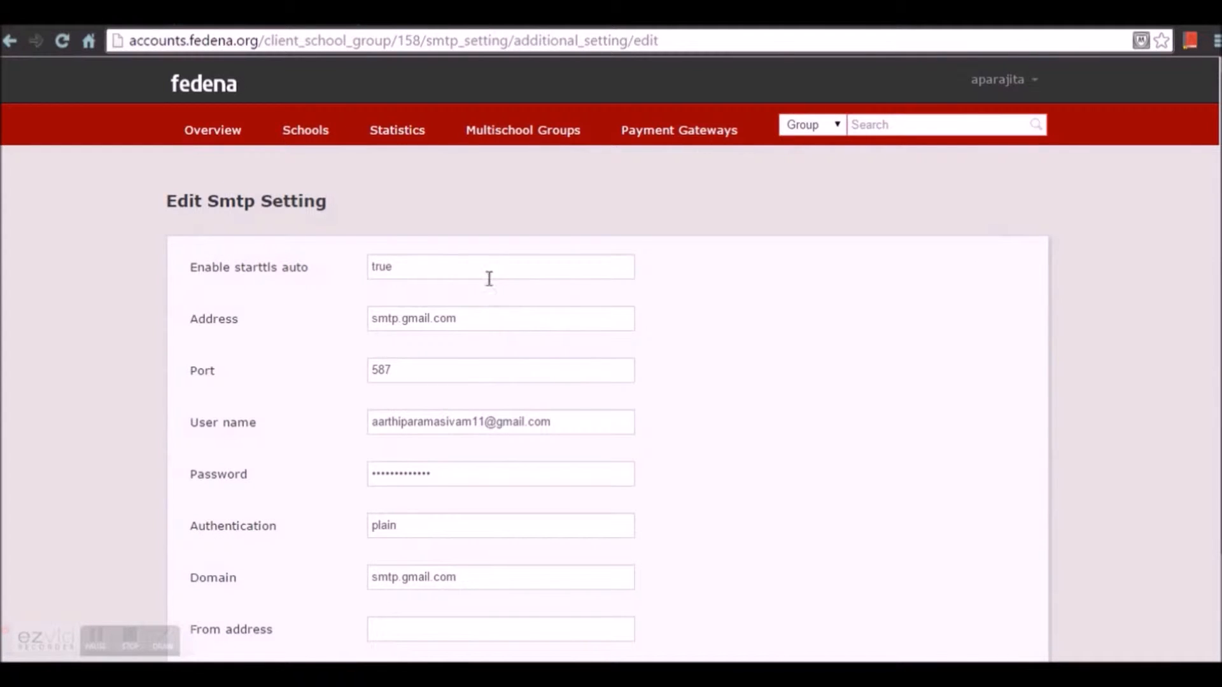
{"action": "scroll", "coordinate": [488, 275], "scroll_direction": "down", "scroll_amount": 2}
{"action": "scroll", "coordinate": [430, 471], "scroll_direction": "up", "scroll_amount": 2}
{"action": "scroll", "coordinate": [466, 526], "scroll_direction": "down", "scroll_amount": 2}
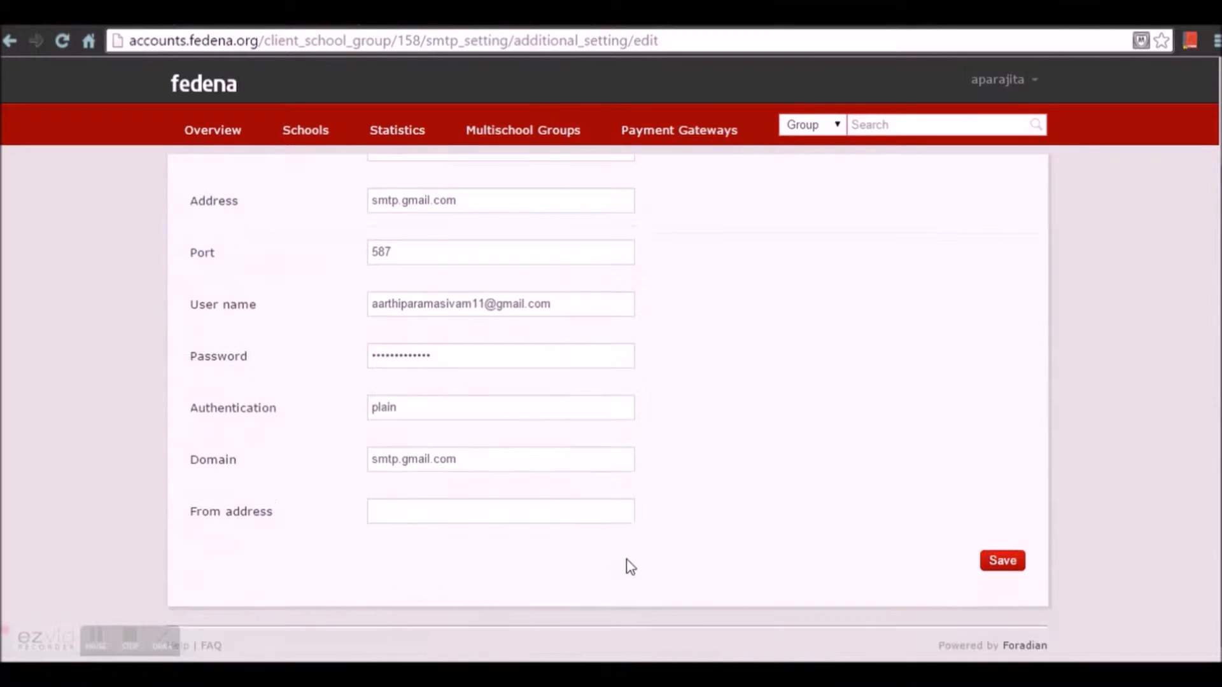
{"action": "left_click", "coordinate": [1004, 565]}
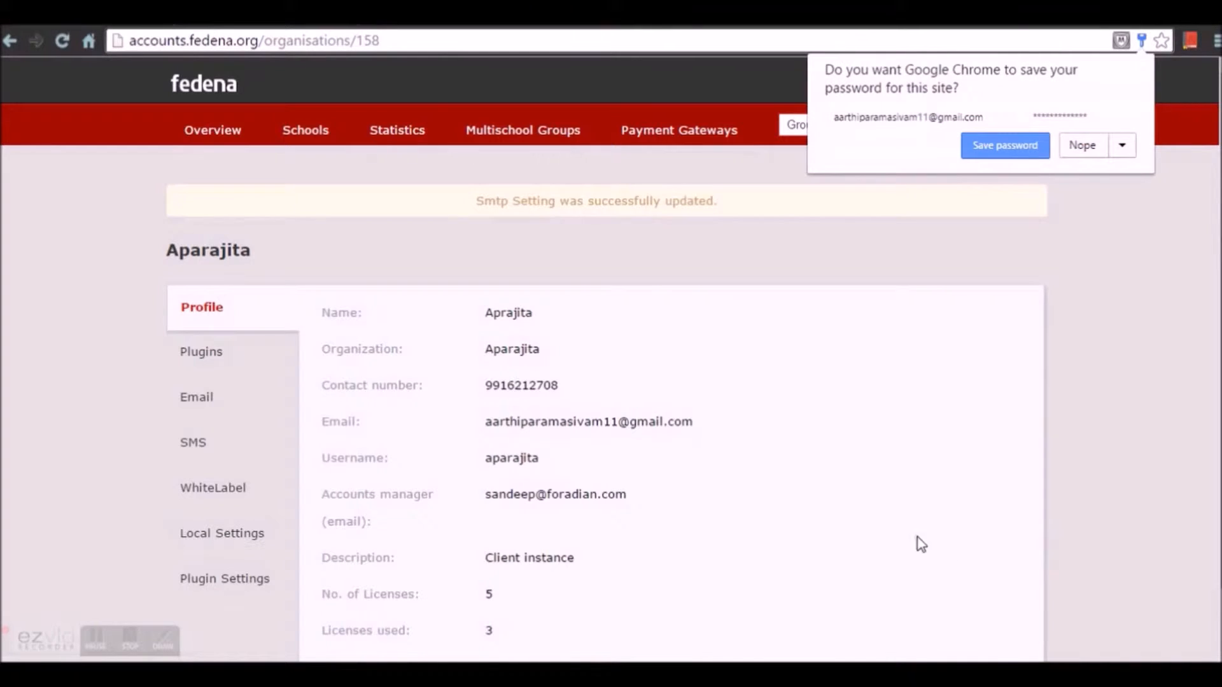
Step: Dismiss the browser password prompt and show the organisation's SMS packages list
{"action": "left_click", "coordinate": [1097, 147]}
{"action": "left_click", "coordinate": [216, 410]}
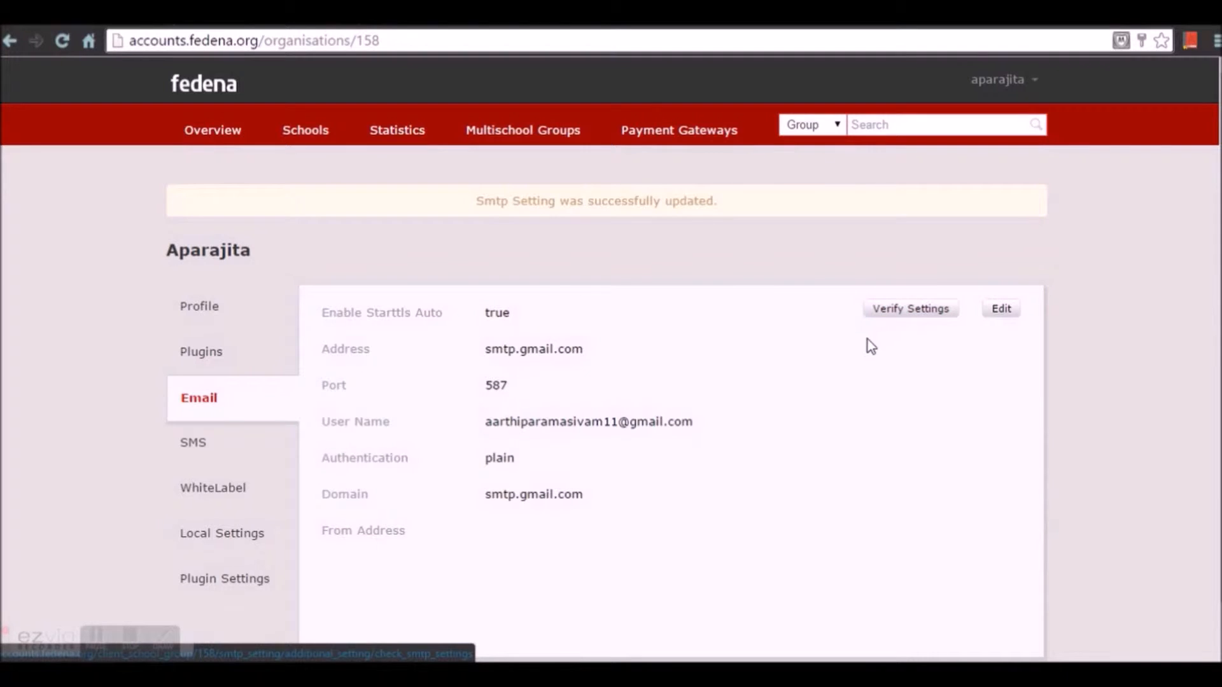
{"action": "left_click", "coordinate": [223, 453]}
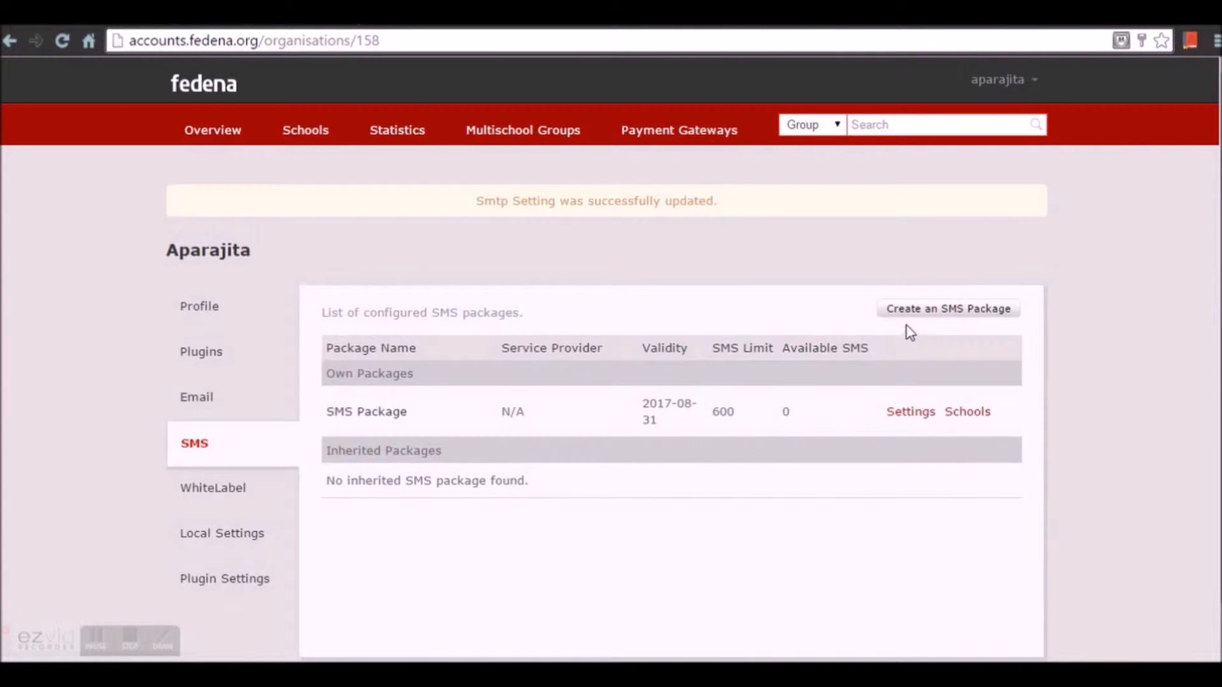
Step: Create SMS package 'SMS_ABC PACKAGE' with provider TRP Sms and a 500-message limit
{"action": "left_click", "coordinate": [922, 316]}
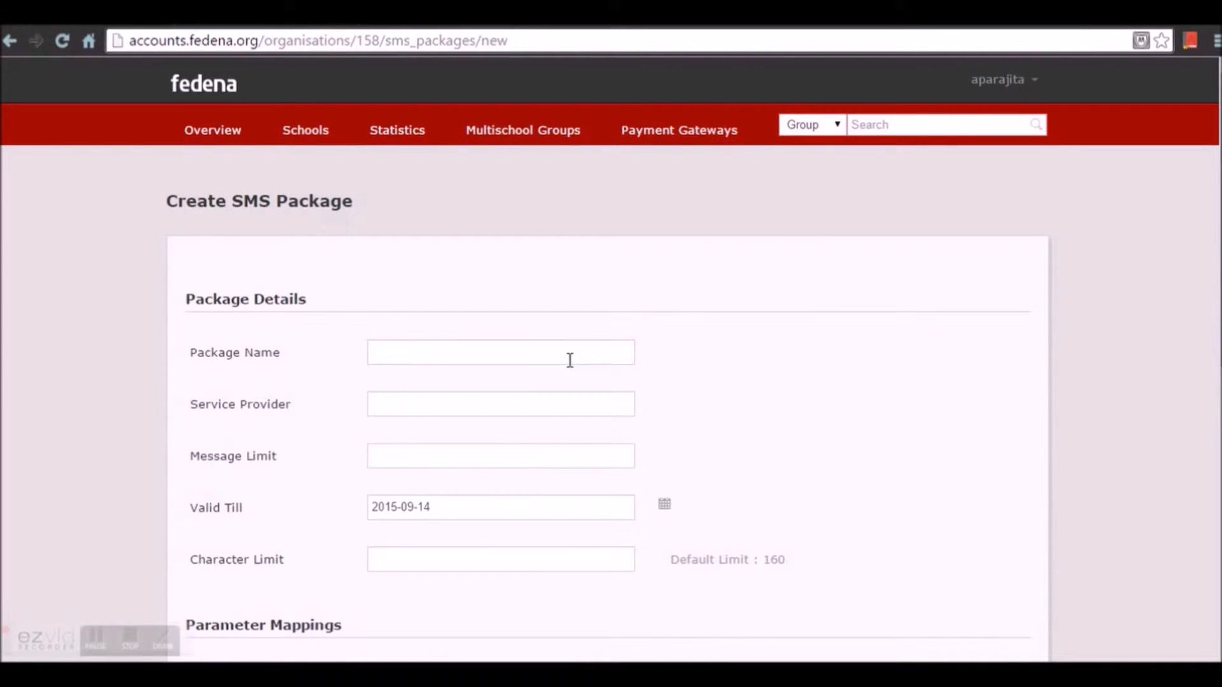
{"action": "left_click", "coordinate": [570, 360]}
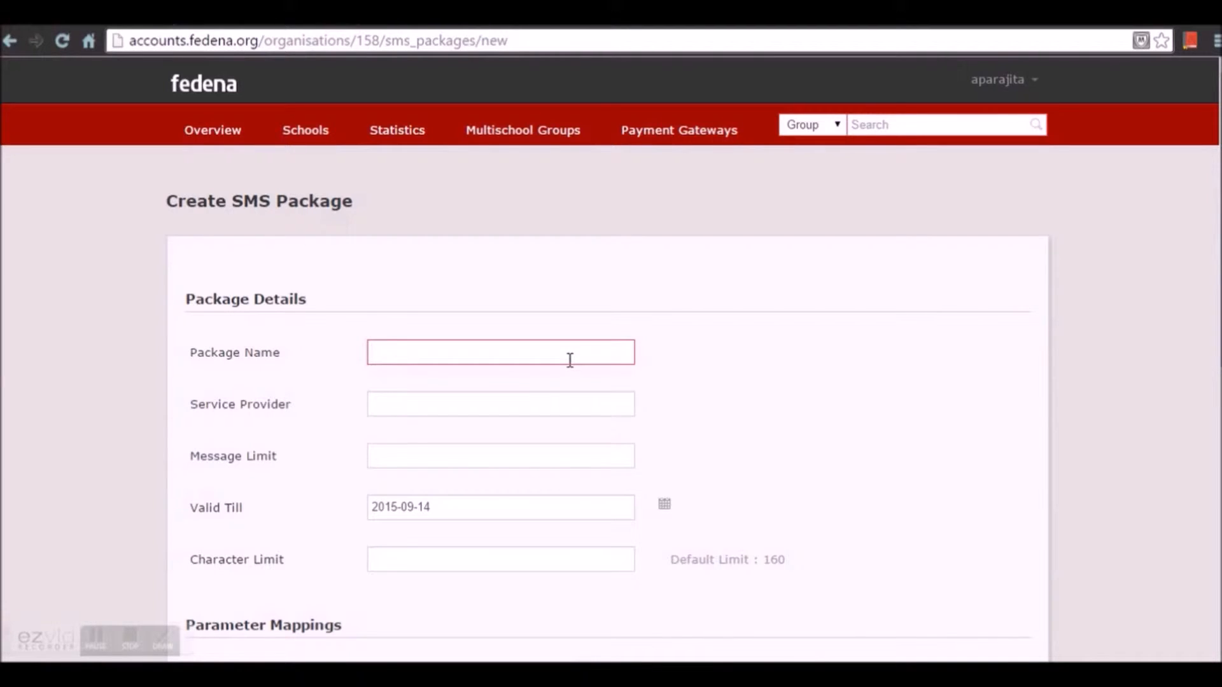
{"action": "type", "text": "SMS "}
{"action": "type", "text": "ABC PACKAG"}
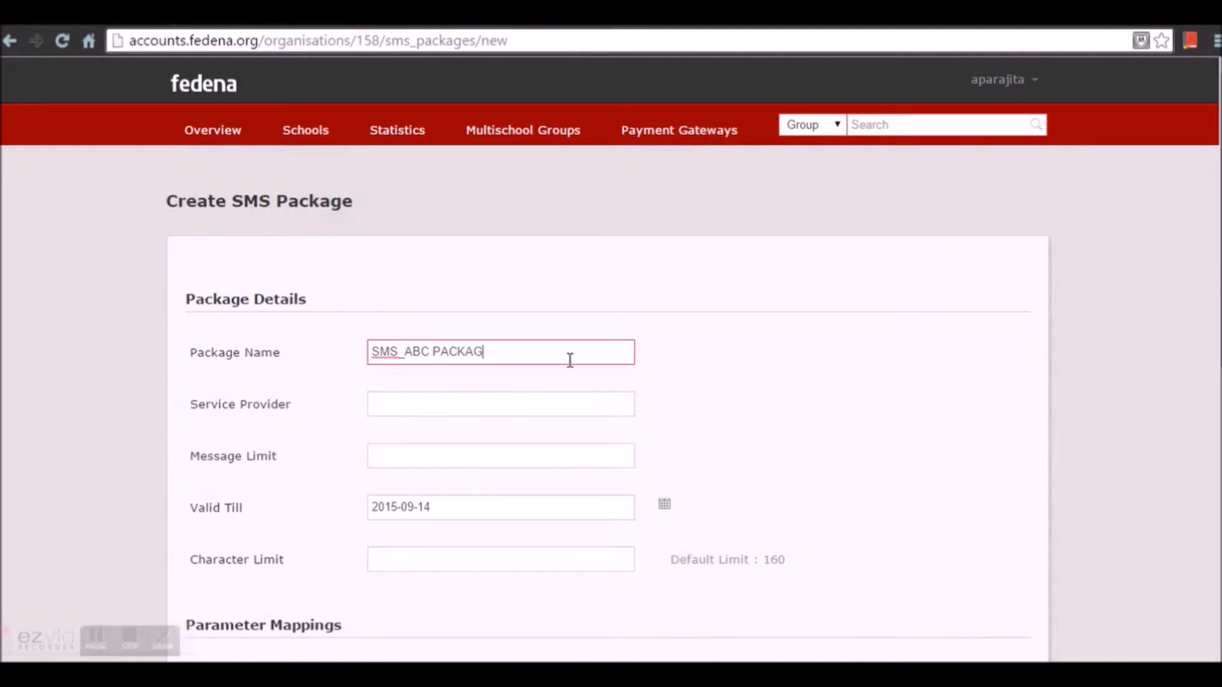
{"action": "type", "text": "E"}
{"action": "left_click", "coordinate": [516, 401]}
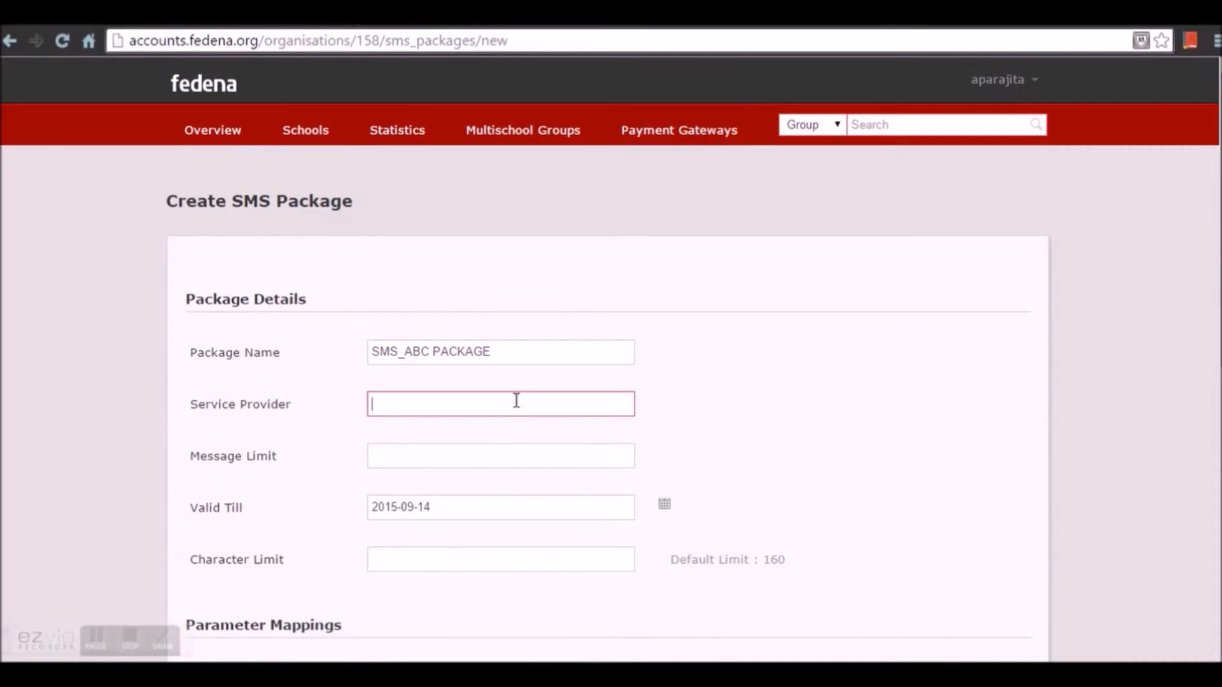
{"action": "type", "text": "TRP Sms"}
{"action": "left_click", "coordinate": [449, 459]}
{"action": "type", "text": "500"}
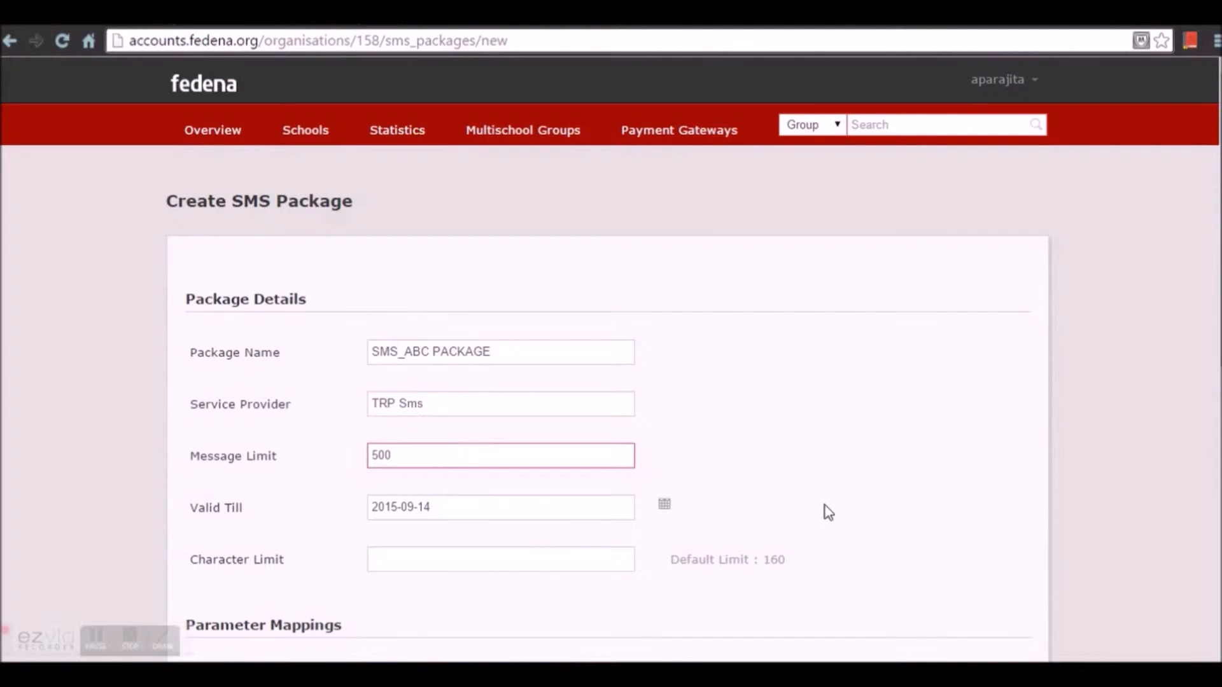
Step: Set the package's Valid Till date to 2015-12-31
{"action": "left_click", "coordinate": [668, 509]}
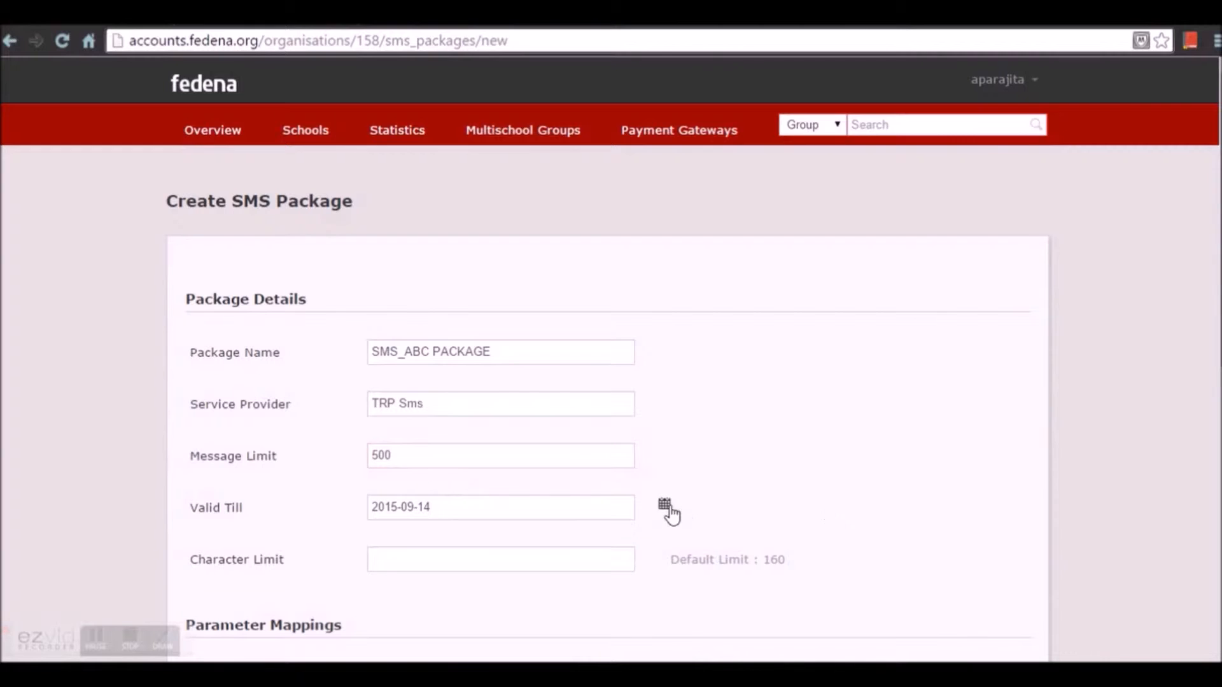
{"action": "left_click", "coordinate": [453, 369]}
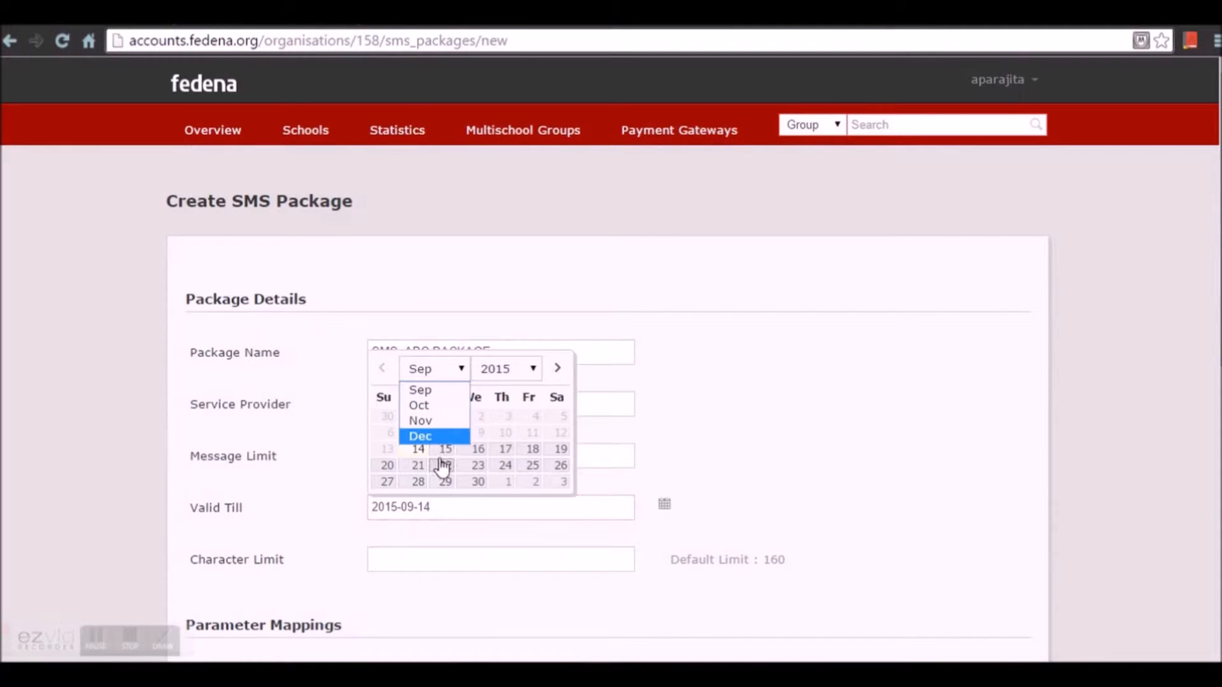
{"action": "left_click", "coordinate": [442, 437]}
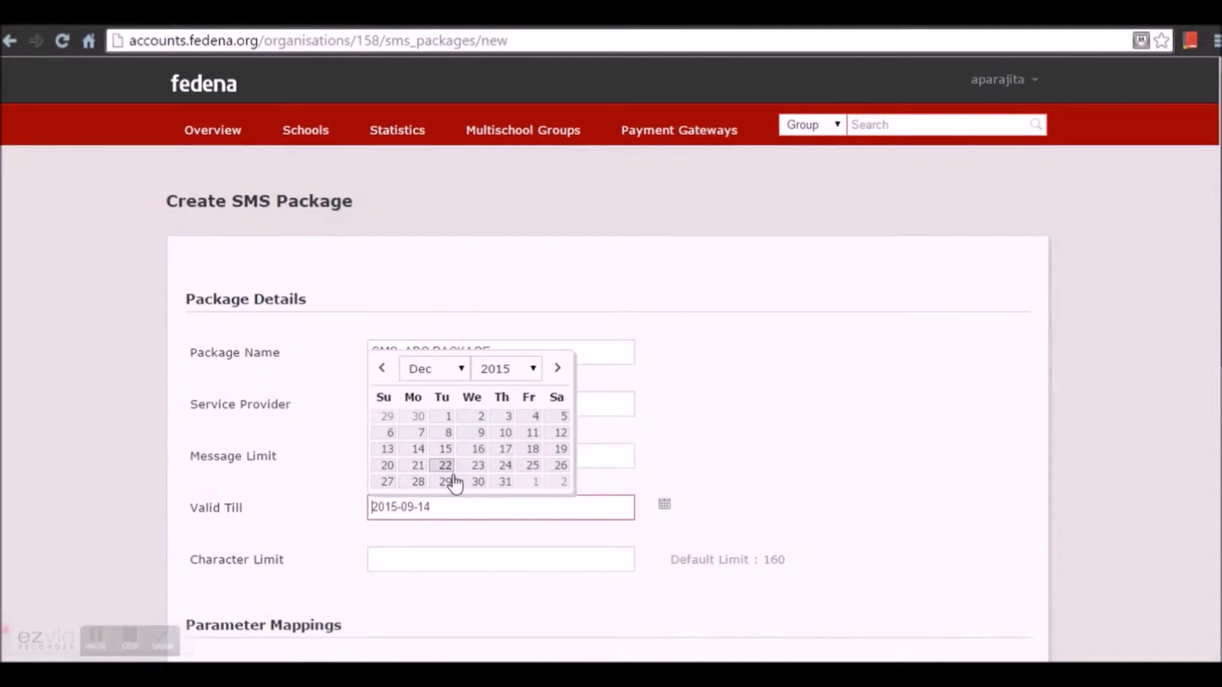
{"action": "left_click", "coordinate": [504, 483]}
{"action": "scroll", "coordinate": [512, 564], "scroll_direction": "down", "scroll_amount": 2}
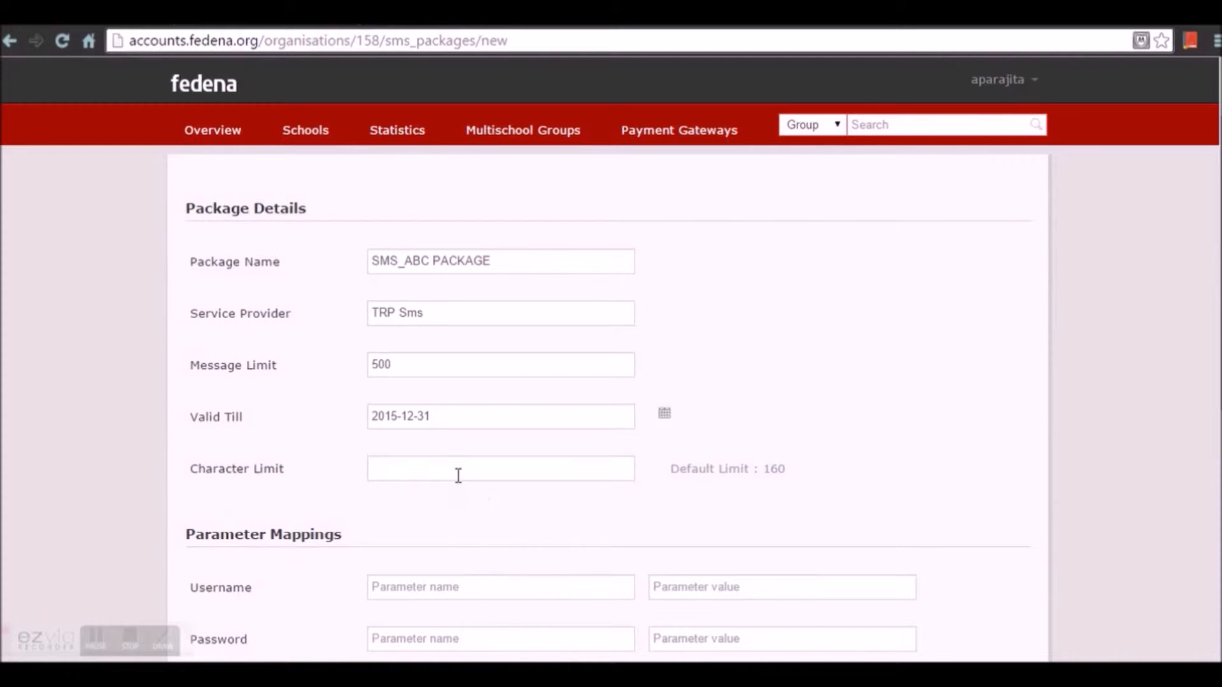
{"action": "scroll", "coordinate": [458, 475], "scroll_direction": "down", "scroll_amount": 5}
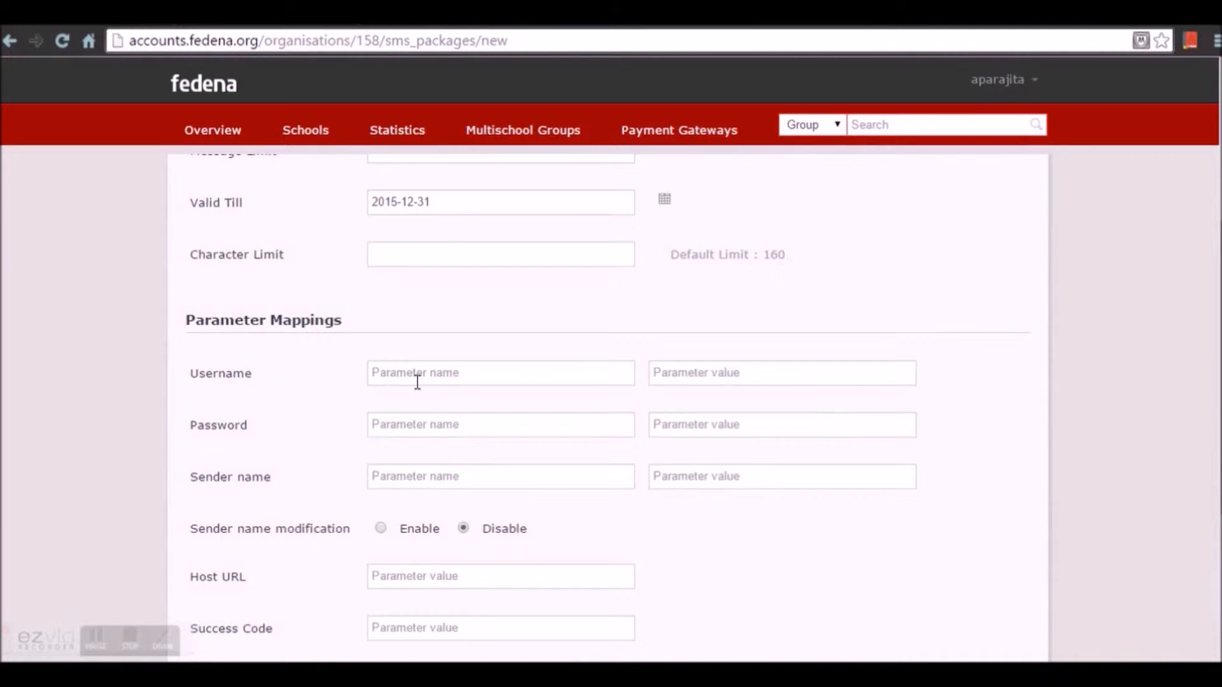
{"action": "left_click", "coordinate": [455, 376]}
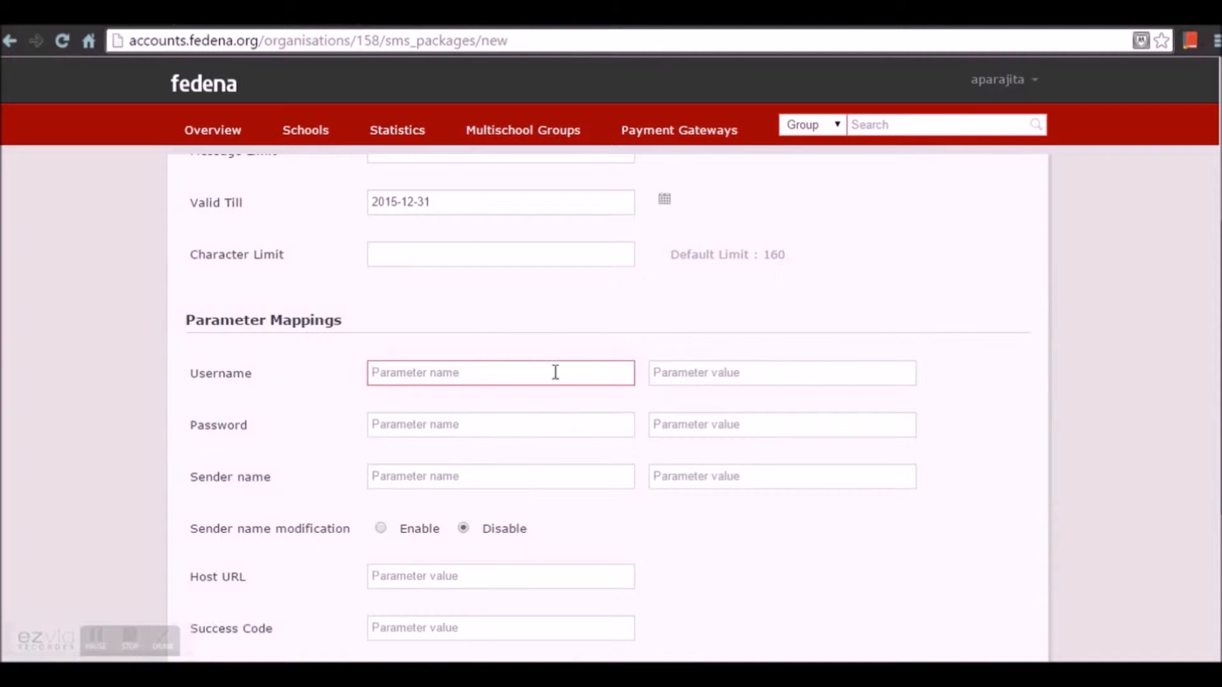
Step: Map the username parameter as 'Username' with value XYZ
{"action": "left_click", "coordinate": [699, 372]}
{"action": "left_click", "coordinate": [521, 379]}
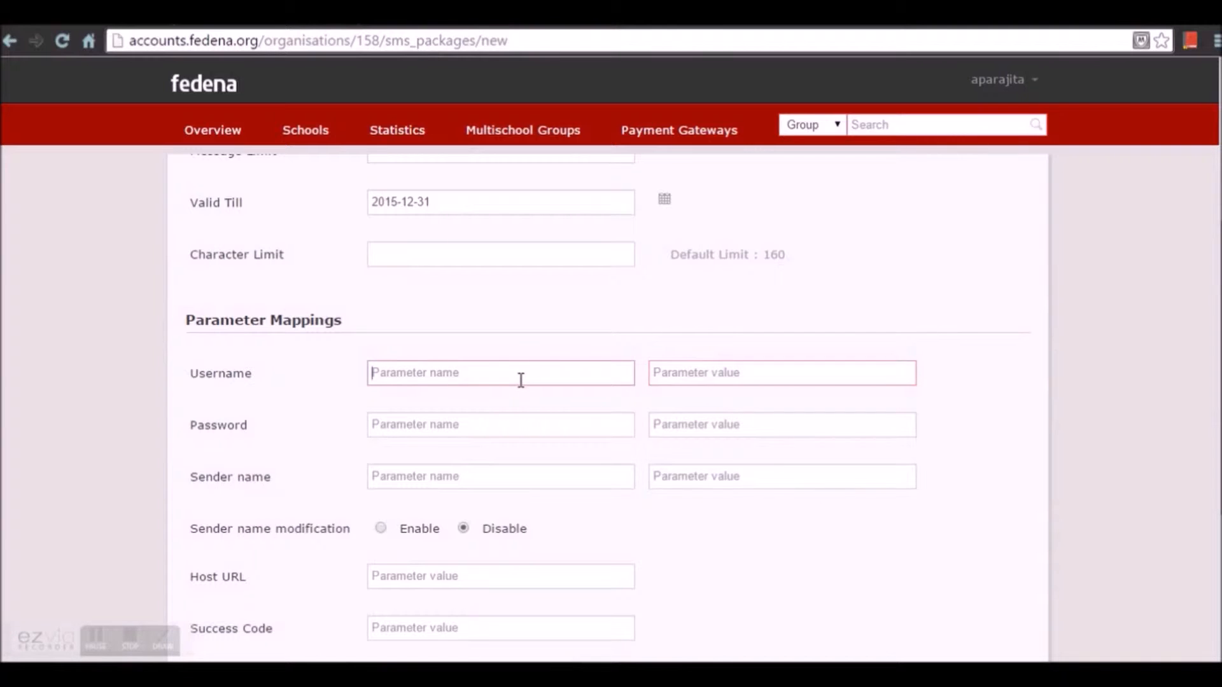
{"action": "type", "text": "Username"}
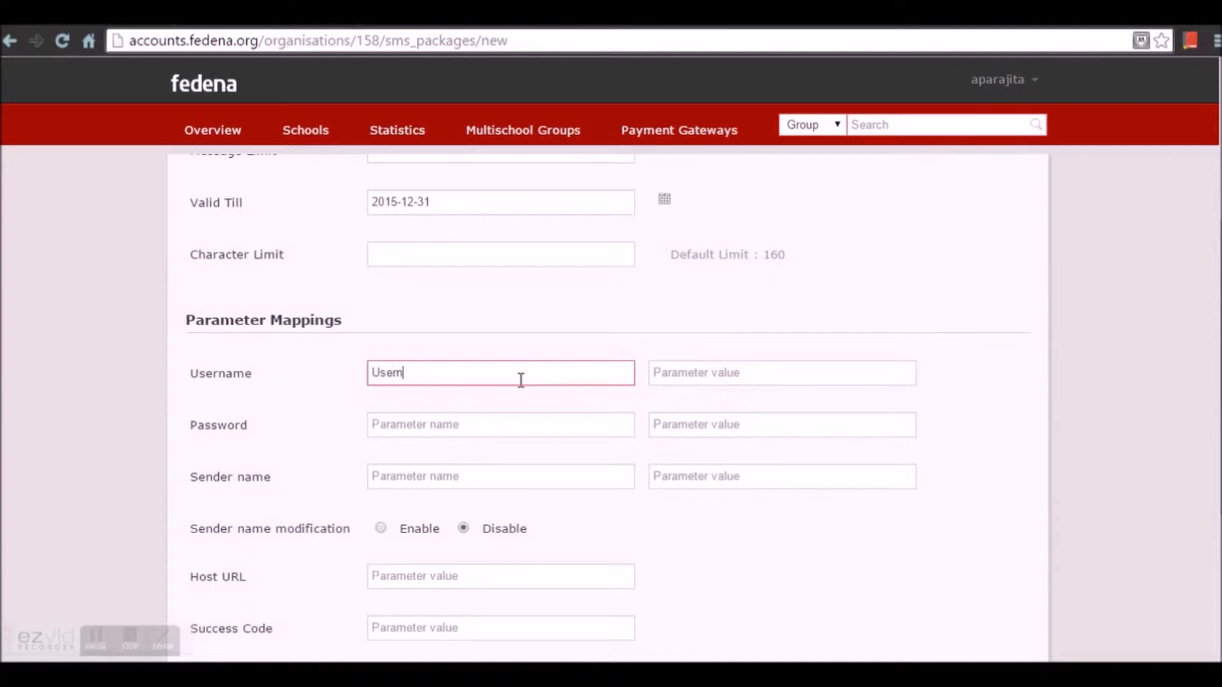
{"action": "left_click", "coordinate": [694, 373]}
{"action": "type", "text": "XYA"}
{"action": "key", "text": "BackSpace"}
{"action": "type", "text": "Z"}
Step: Map the password parameter as 'Key' with the gateway password value
{"action": "left_click", "coordinate": [514, 426]}
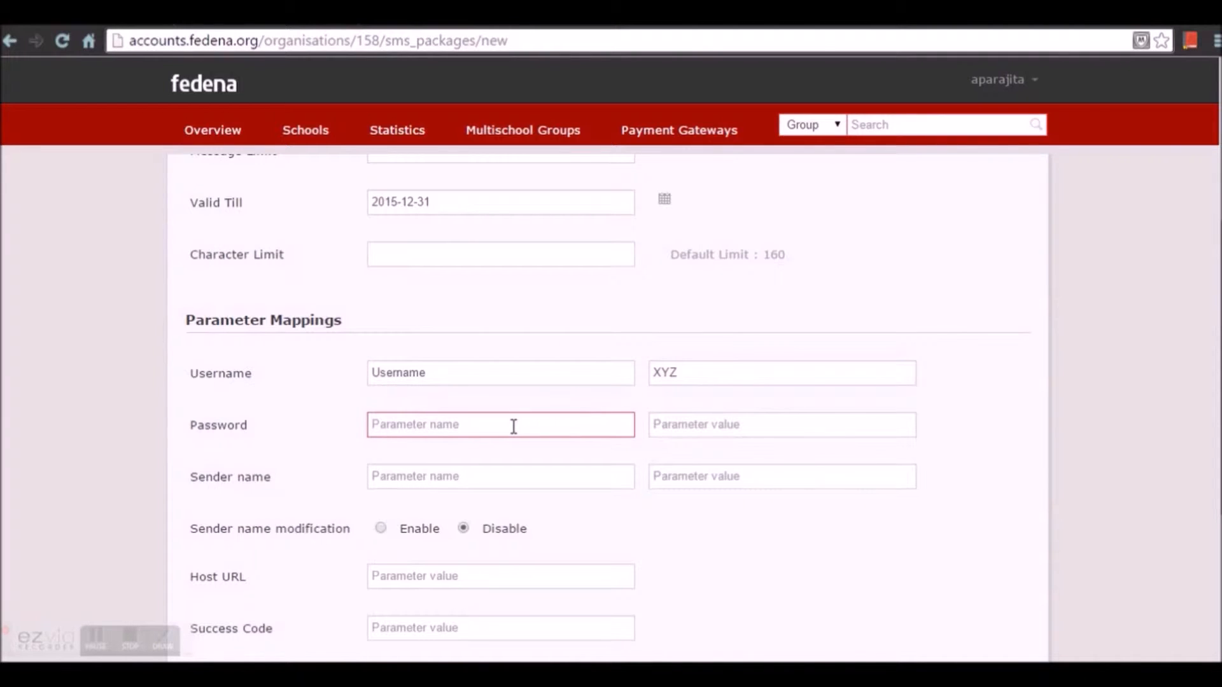
{"action": "type", "text": "Ket"}
{"action": "type", "text": "y"}
{"action": "left_click", "coordinate": [708, 421]}
{"action": "type", "text": "123"}
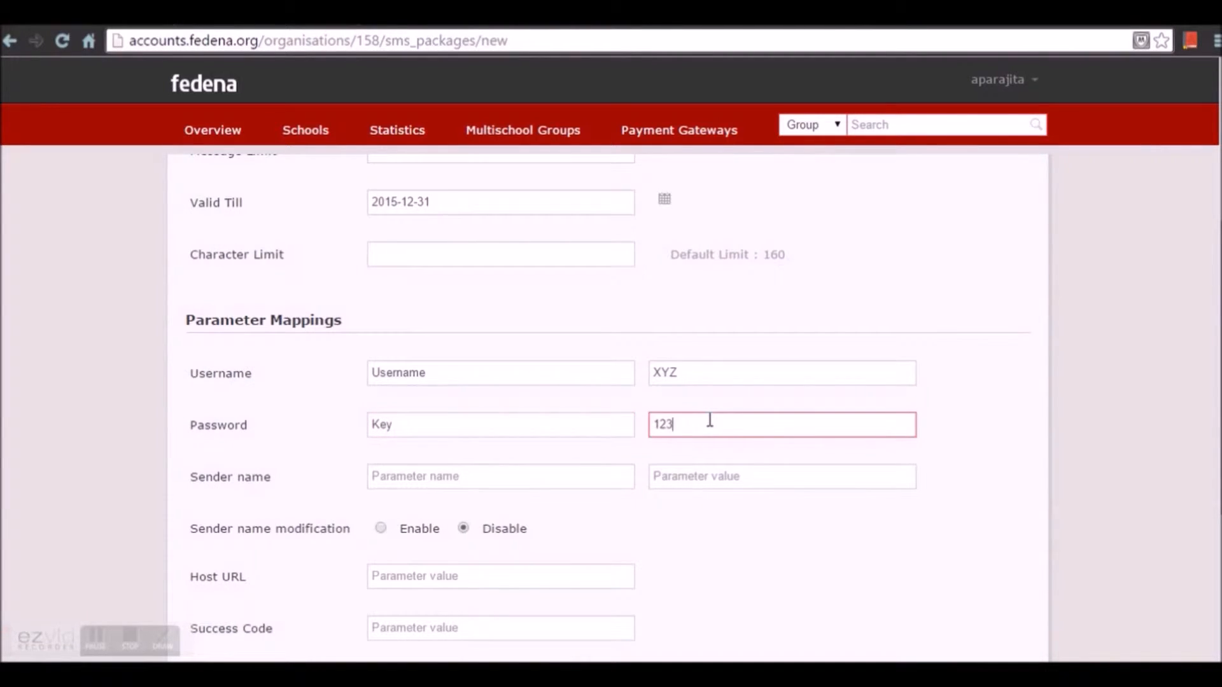
{"action": "type", "text": ":567"}
Step: Map the sender name parameter as 'Sender name' with value sms_trp
{"action": "left_click", "coordinate": [443, 488]}
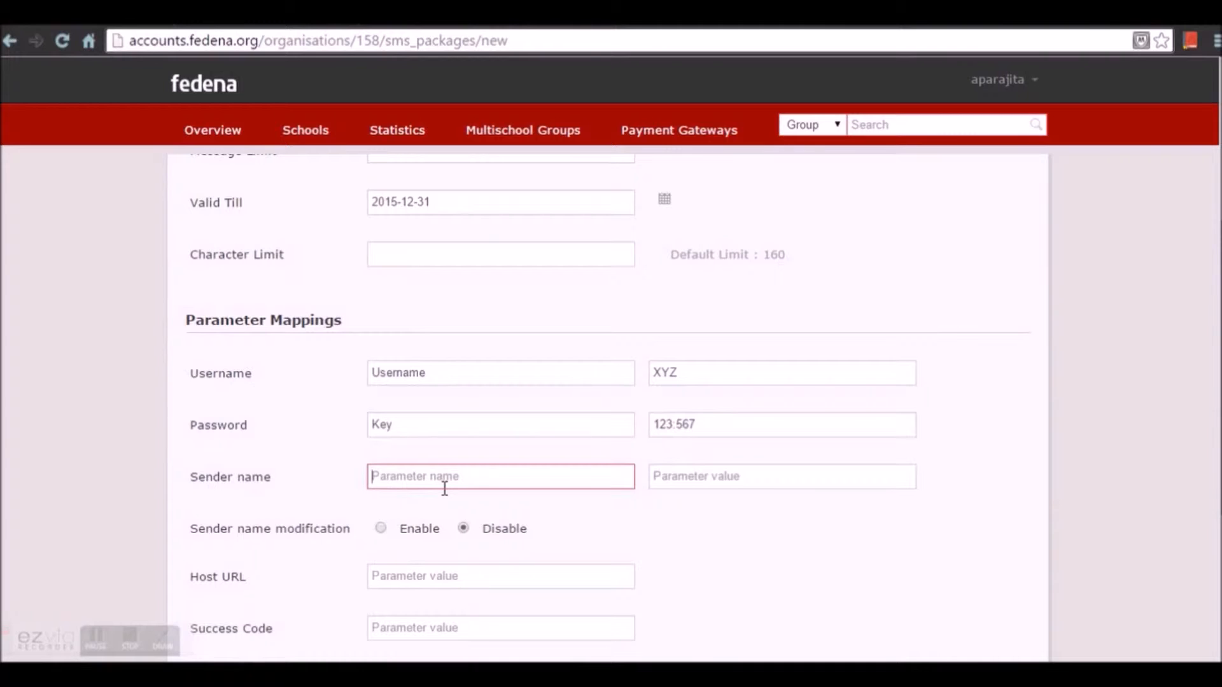
{"action": "type", "text": "Sms_trp"}
{"action": "left_click", "coordinate": [737, 484]}
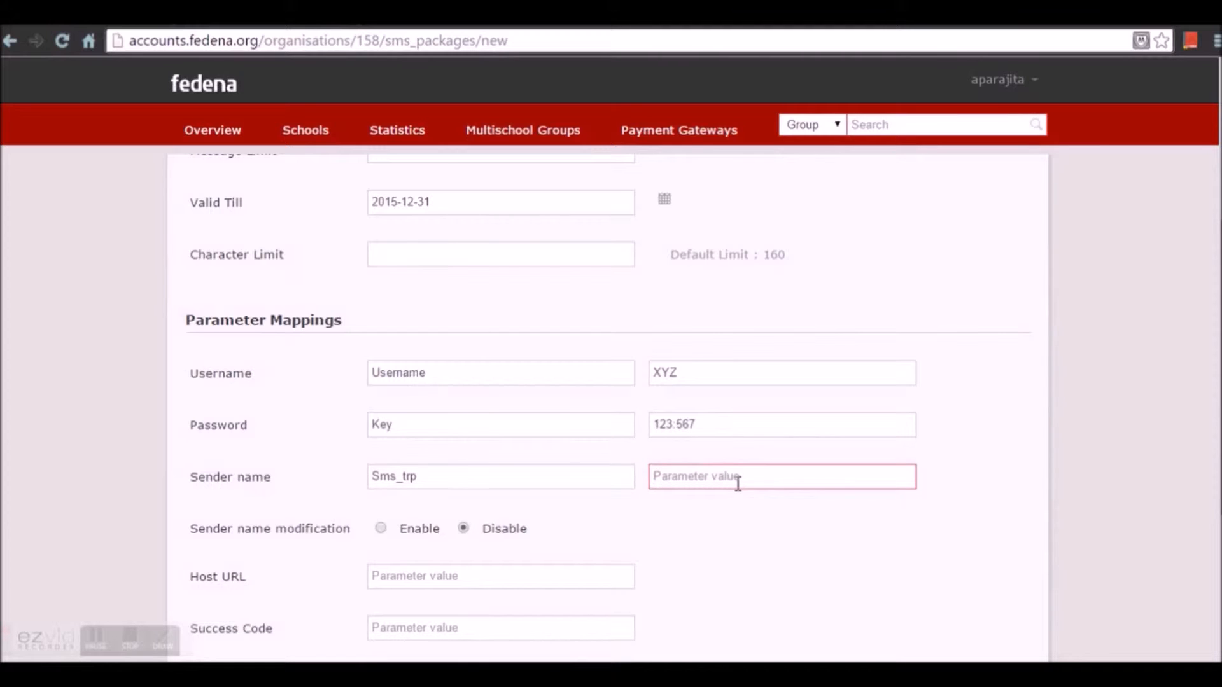
{"action": "left_click_drag", "start_coordinate": [431, 477], "coordinate": [310, 477]}
{"action": "key", "text": "BackSpace"}
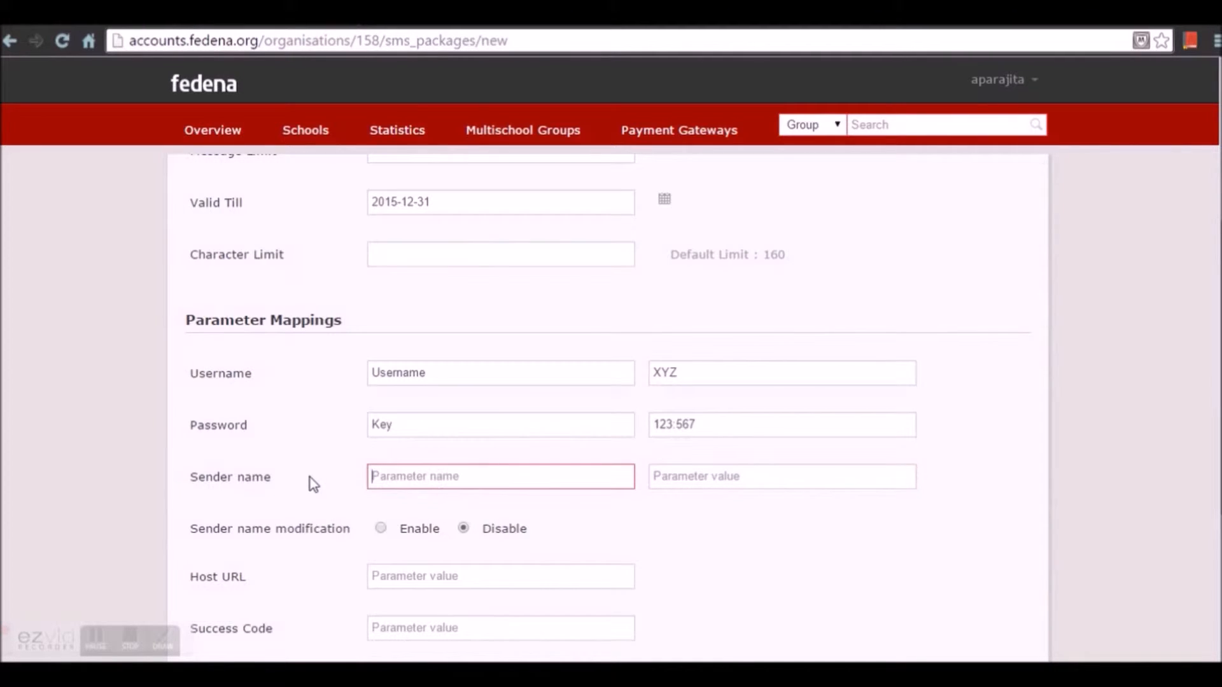
{"action": "type", "text": "Sender name"}
{"action": "left_click", "coordinate": [687, 480]}
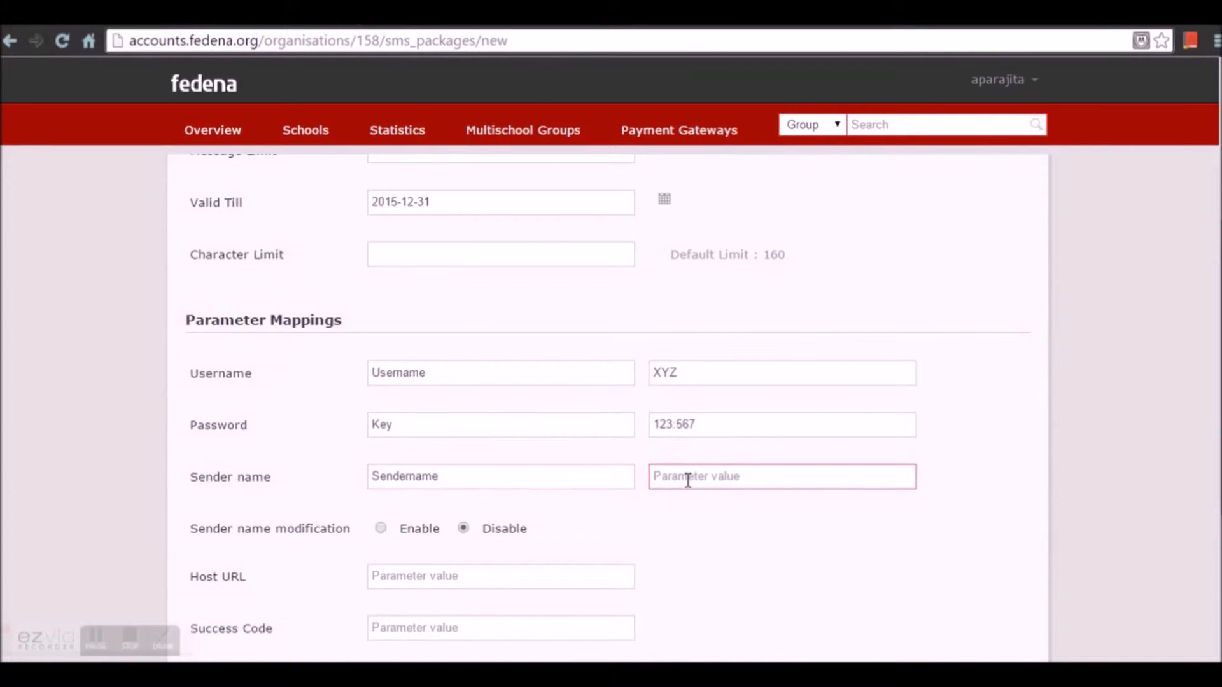
{"action": "type", "text": "sms_trp"}
{"action": "left_click", "coordinate": [725, 585]}
{"action": "scroll", "coordinate": [723, 582], "scroll_direction": "down", "scroll_amount": 3}
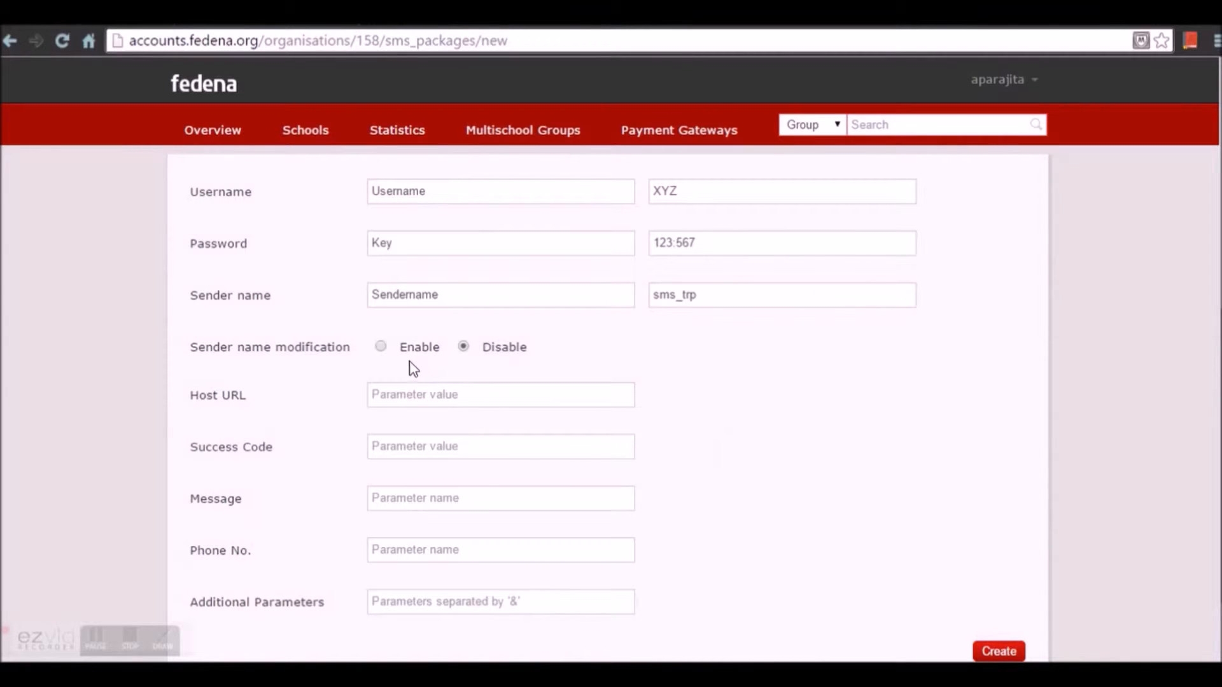
Step: Keep sender name modification disabled and set host URL to sms.foradian.net
{"action": "left_click", "coordinate": [381, 349]}
{"action": "left_click", "coordinate": [464, 351]}
{"action": "left_click", "coordinate": [443, 392]}
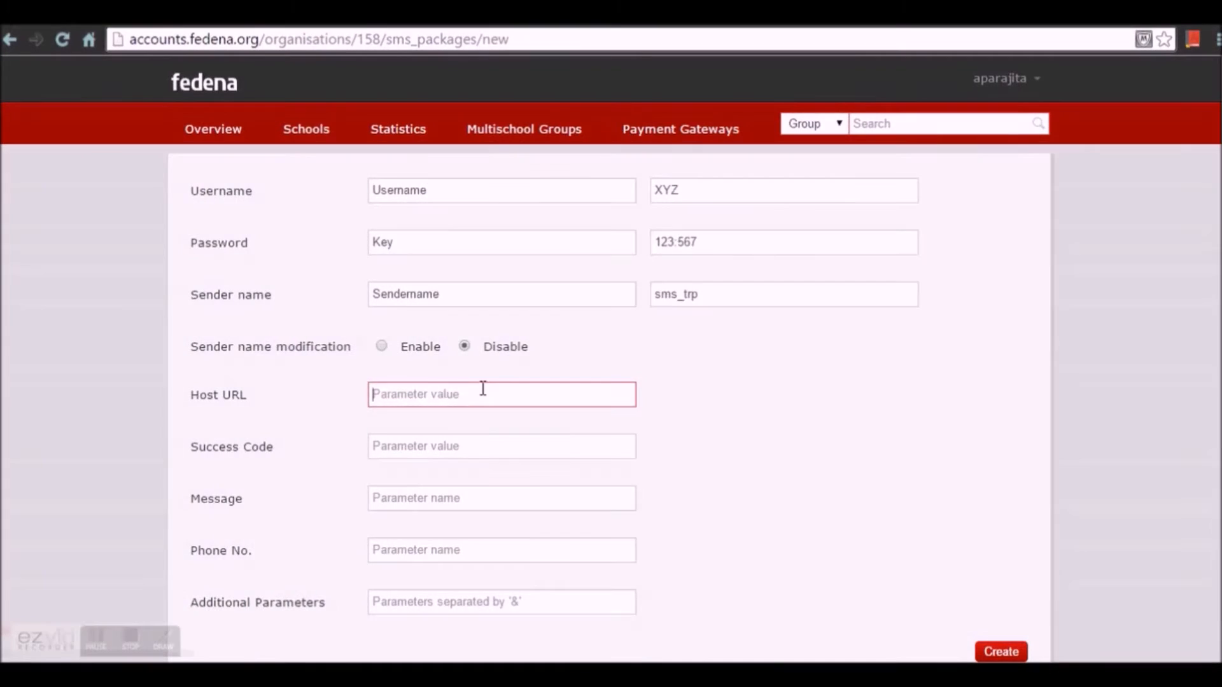
{"action": "type", "text": "sms.foradian.net"}
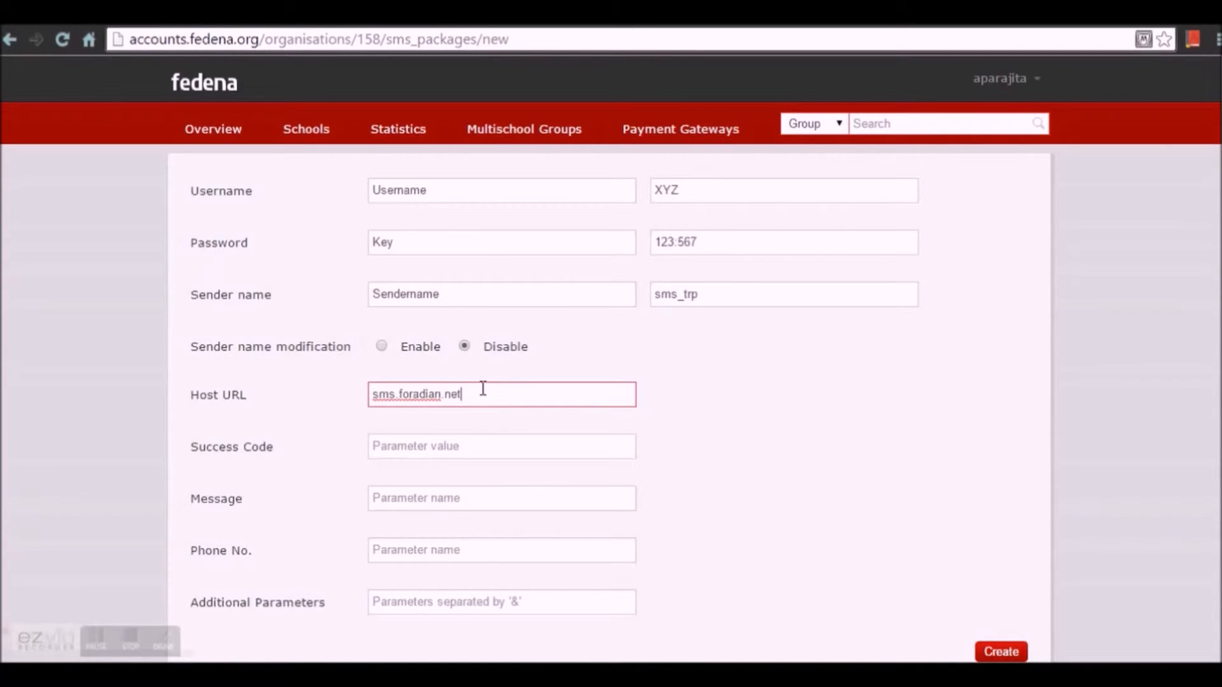
Step: Set success code 'success', message parameter 'Text' and phone parameter 'mobileno.'
{"action": "left_click", "coordinate": [476, 456]}
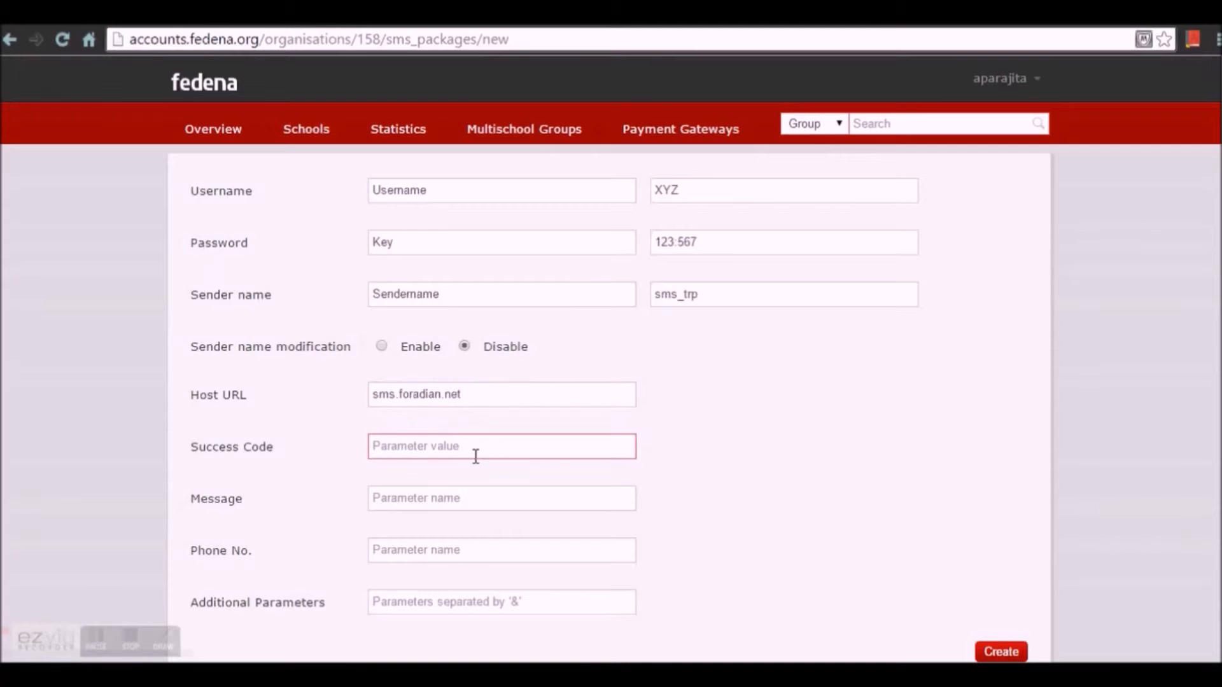
{"action": "type", "text": "success"}
{"action": "left_click", "coordinate": [474, 499]}
{"action": "type", "text": "Text"}
{"action": "left_click", "coordinate": [458, 550]}
{"action": "type", "text": "mob"}
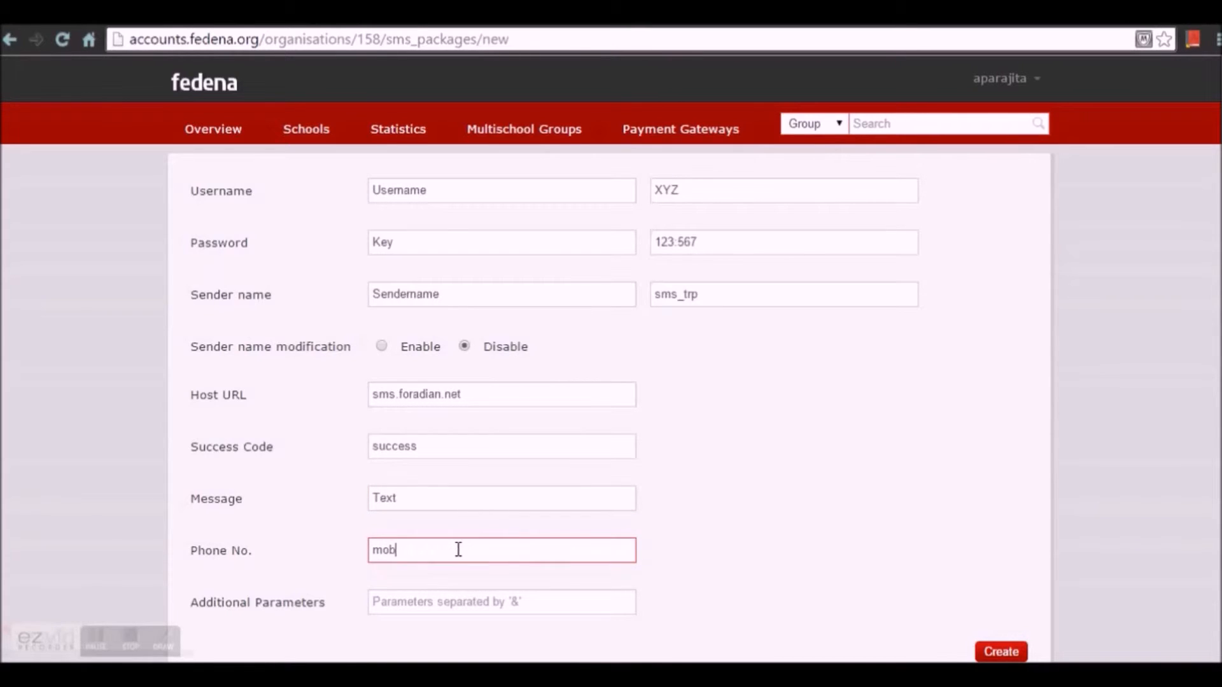
{"action": "type", "text": "ileno."}
Step: Create the SMS_ABC PACKAGE with these mappings
{"action": "scroll", "coordinate": [457, 552], "scroll_direction": "down", "scroll_amount": 2}
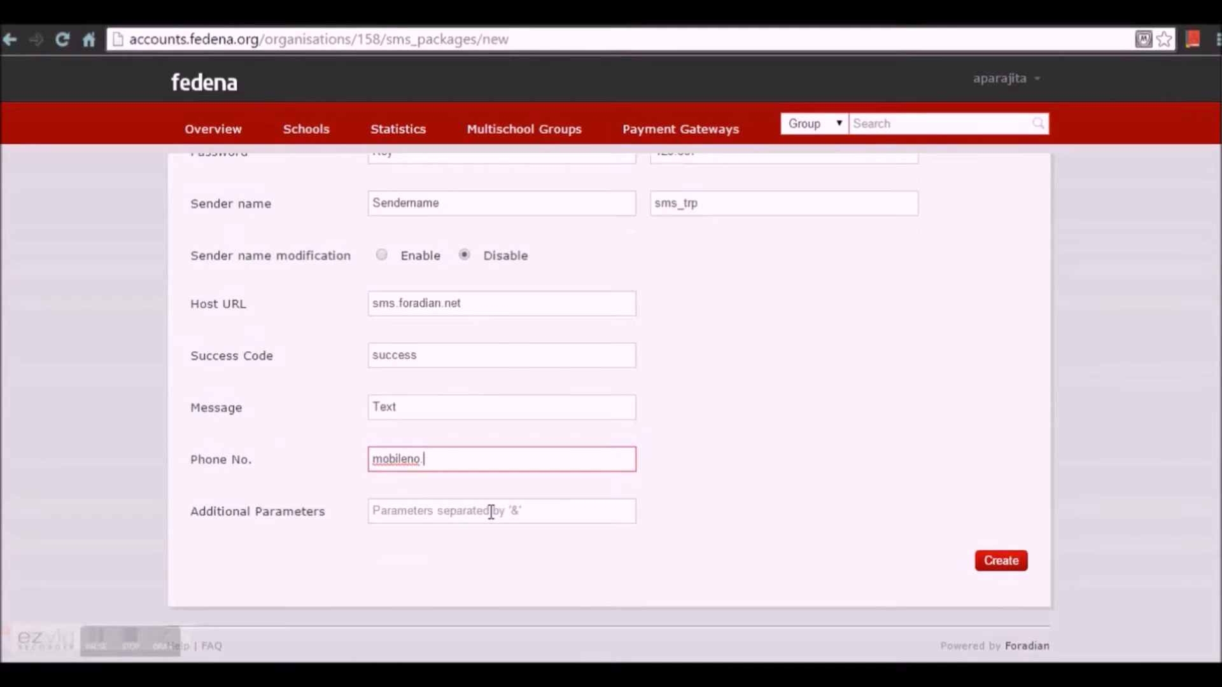
{"action": "scroll", "coordinate": [701, 499], "scroll_direction": "up", "scroll_amount": 10}
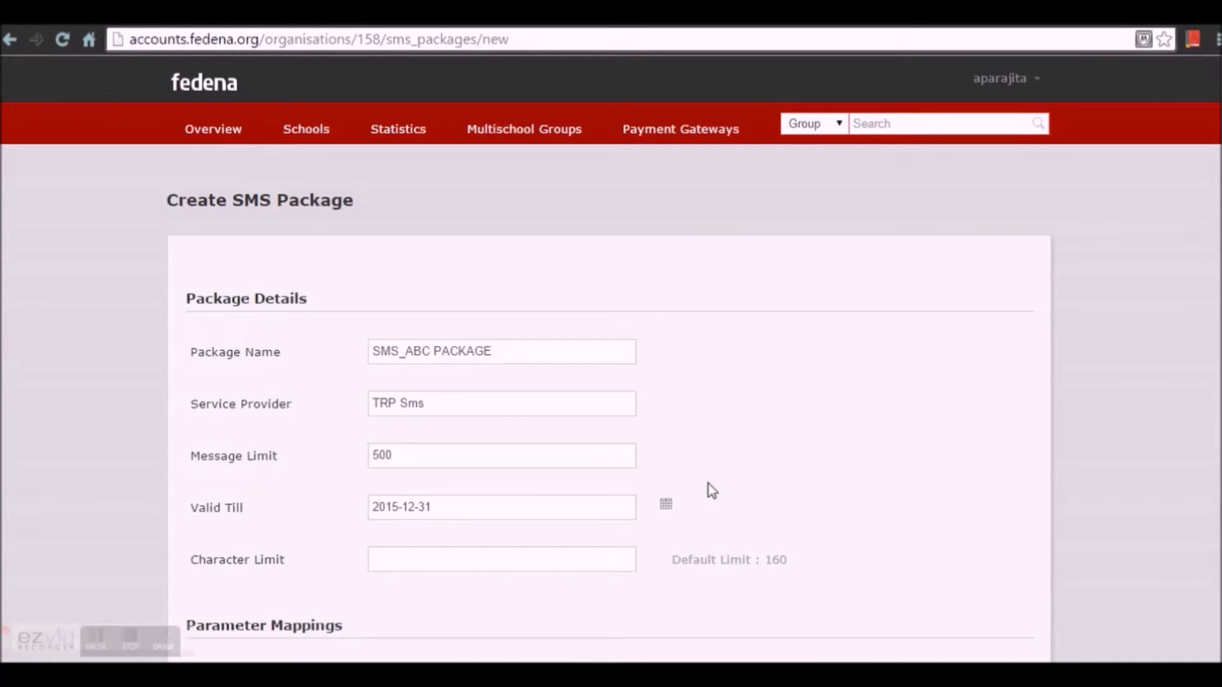
{"action": "scroll", "coordinate": [708, 488], "scroll_direction": "down", "scroll_amount": 7}
{"action": "scroll", "coordinate": [795, 502], "scroll_direction": "down", "scroll_amount": 2}
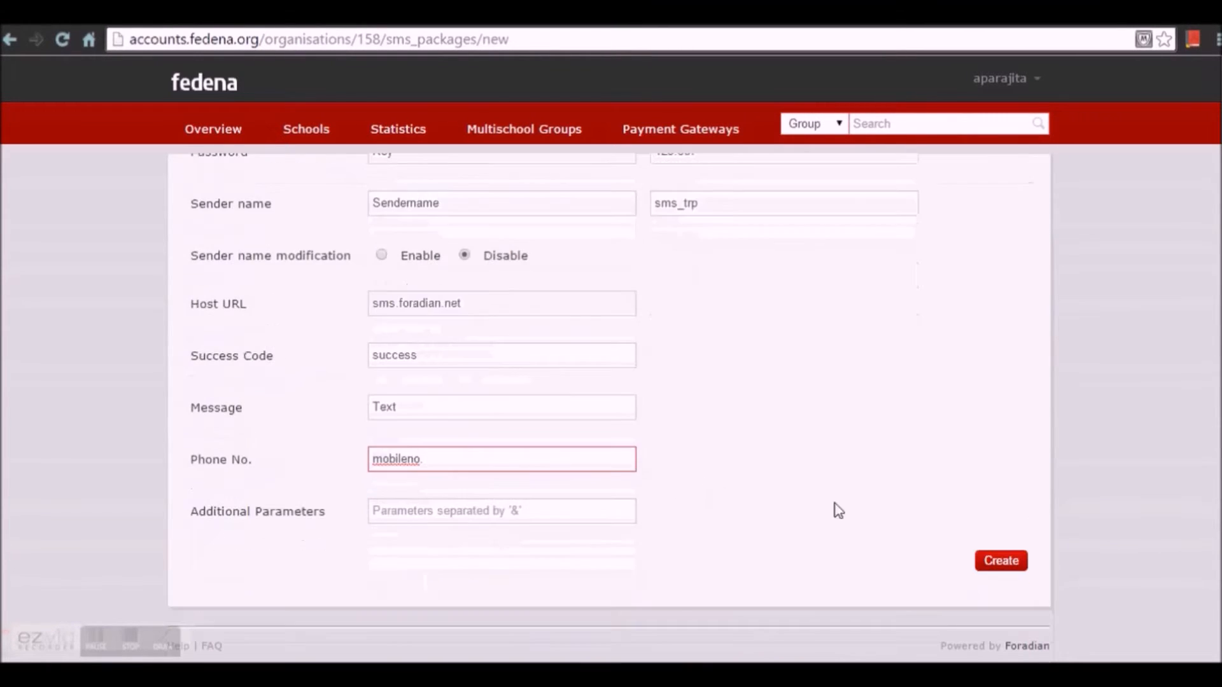
{"action": "left_click", "coordinate": [985, 561]}
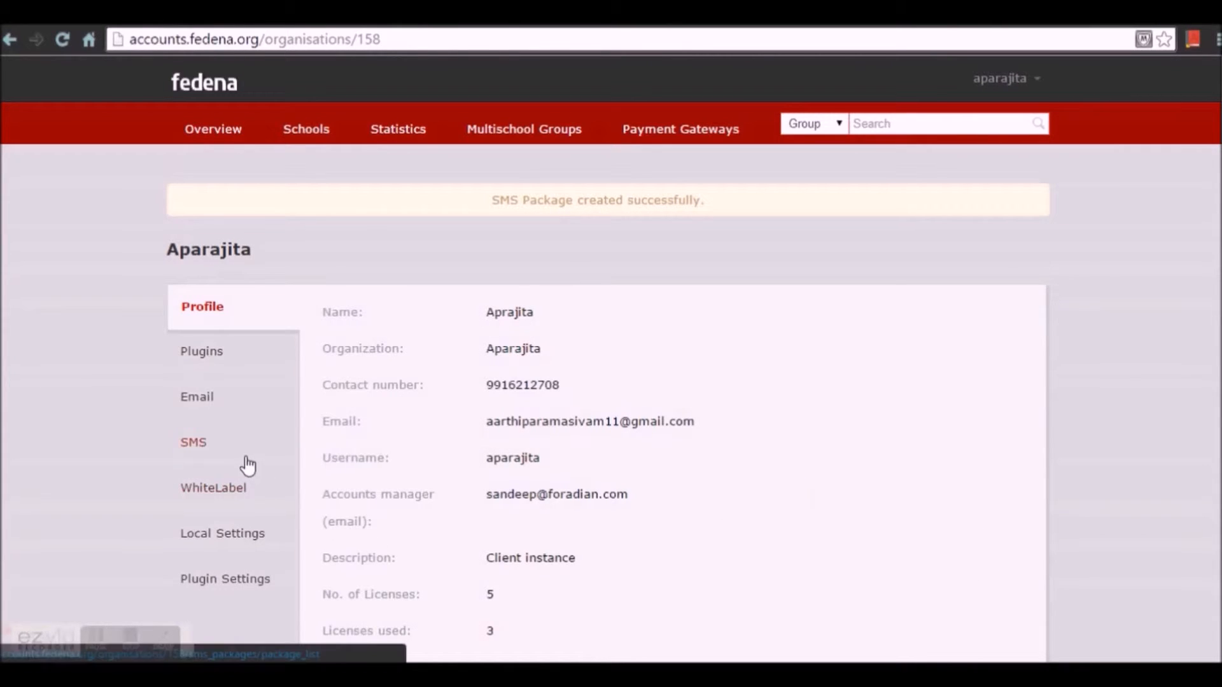
Step: Show the SMS packages list with SMS_ABC PACKAGE, 500 of 500 SMS available
{"action": "left_click", "coordinate": [219, 448]}
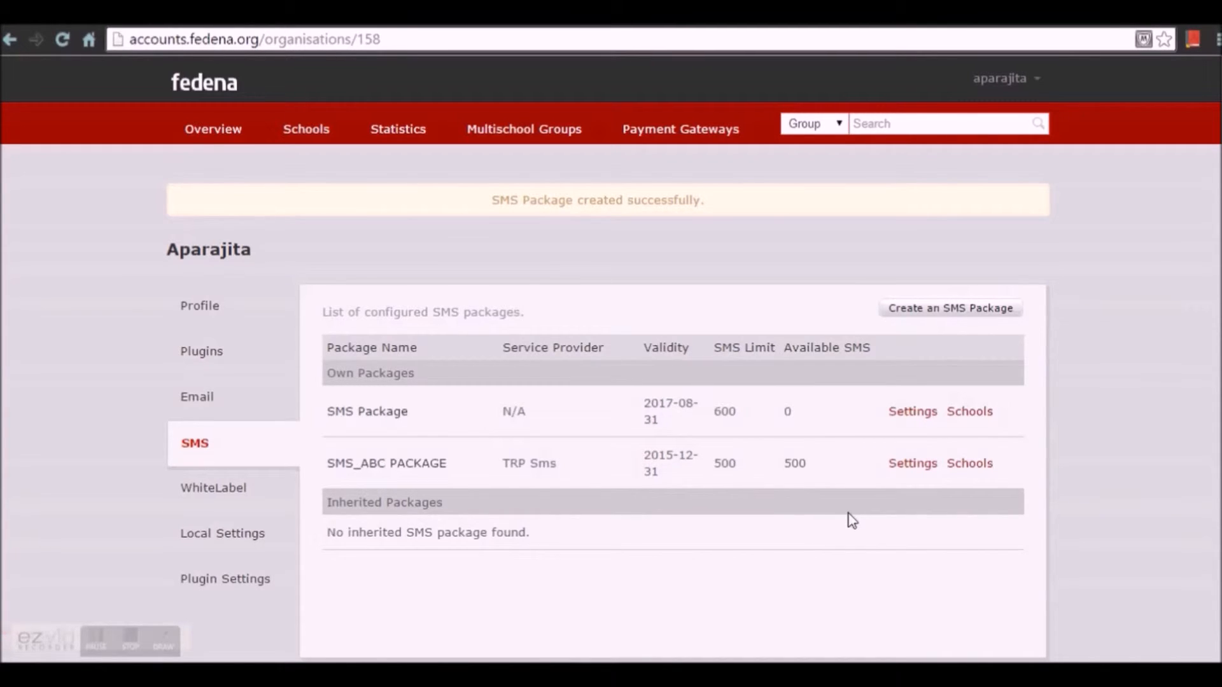
Step: Open the Schools page for SMS_ABC PACKAGE, showing no assignments yet
{"action": "left_click", "coordinate": [970, 465]}
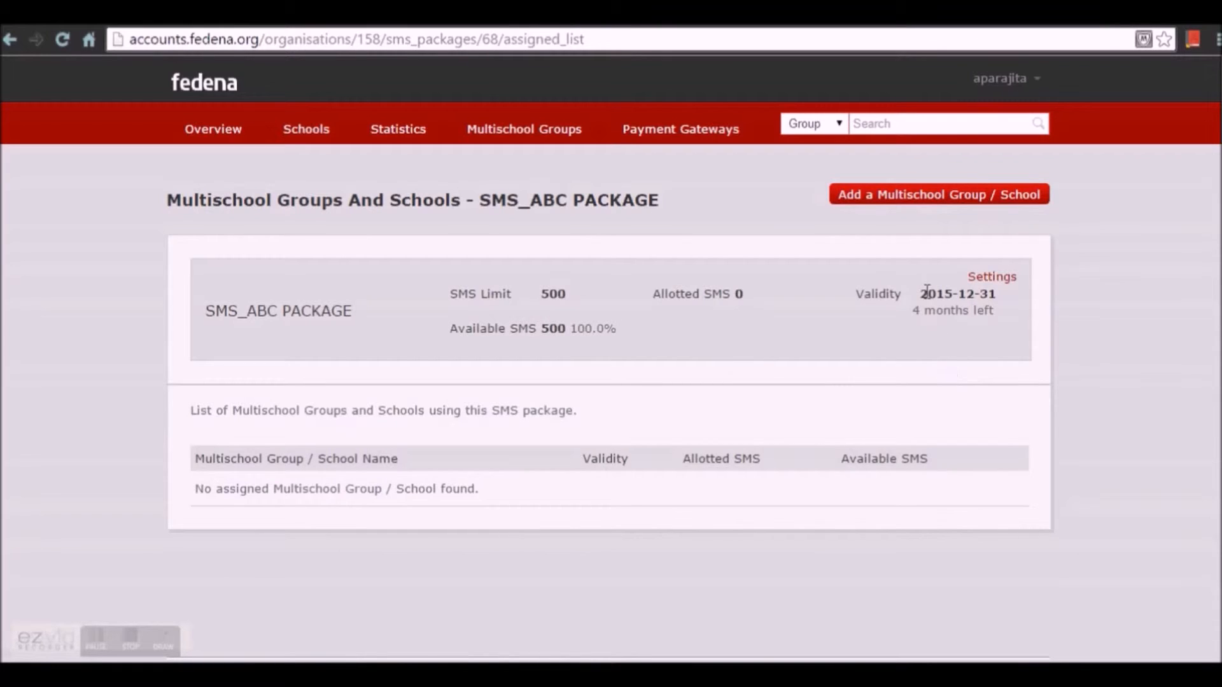
Step: Add a new assignment of type School and choose the school PRG
{"action": "left_click", "coordinate": [931, 209]}
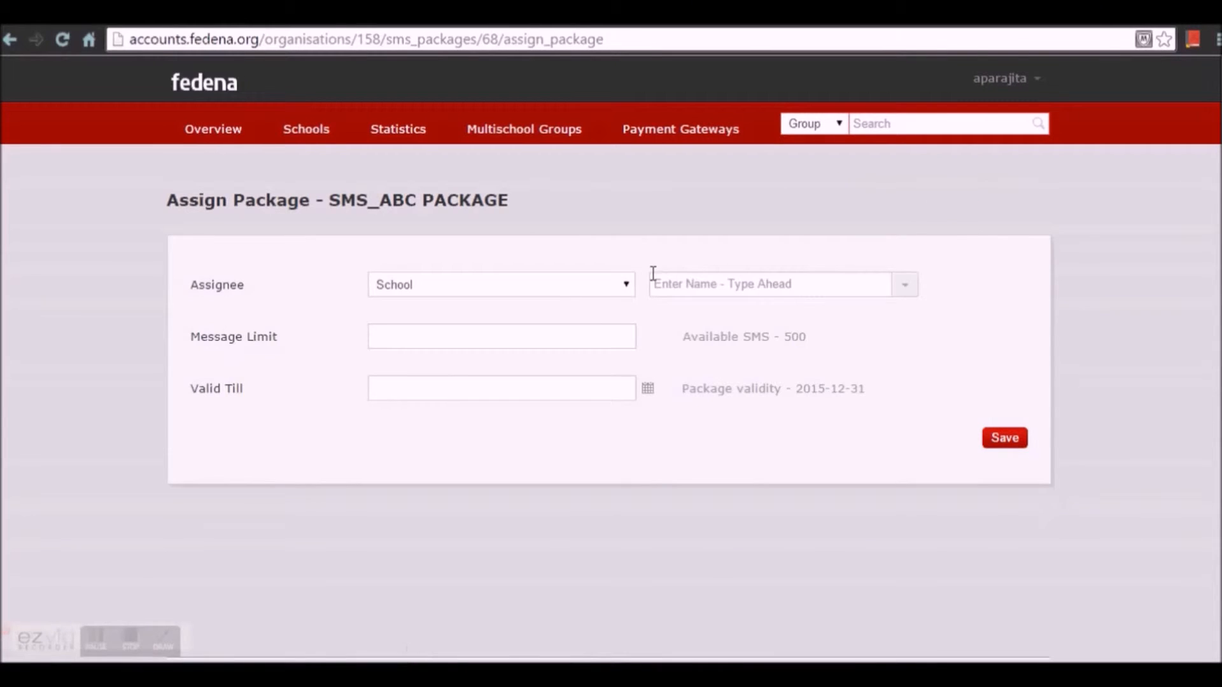
{"action": "left_click", "coordinate": [634, 297]}
{"action": "left_click", "coordinate": [636, 299]}
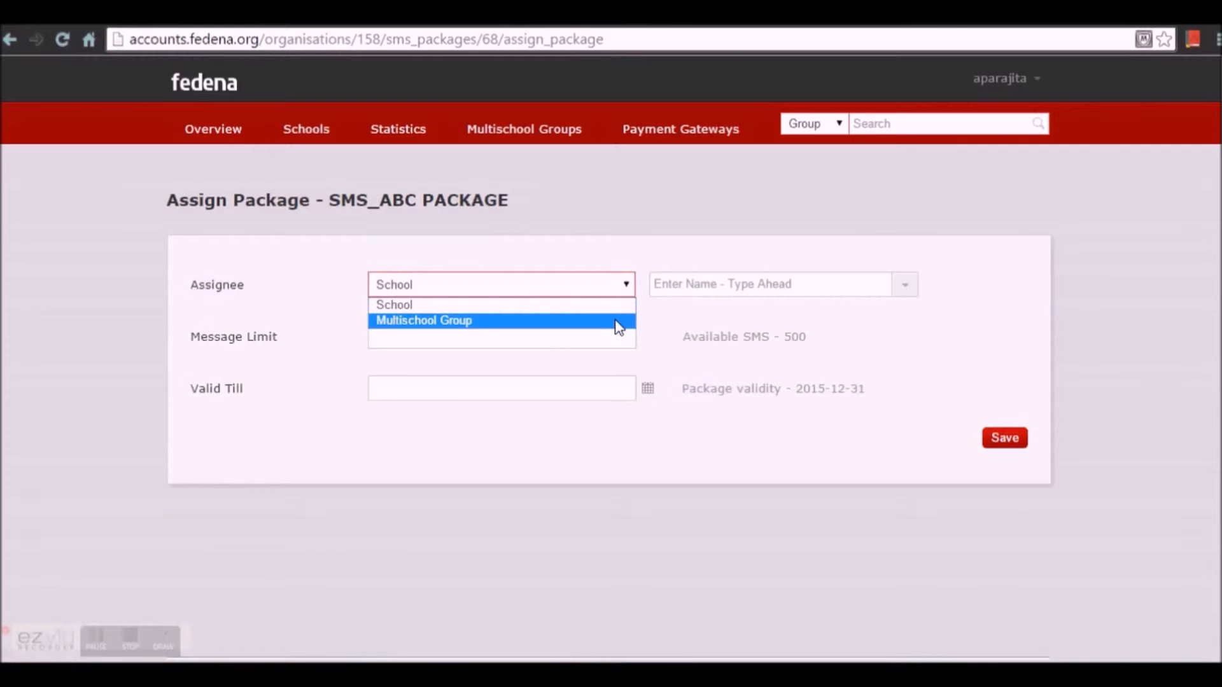
{"action": "left_click", "coordinate": [618, 308]}
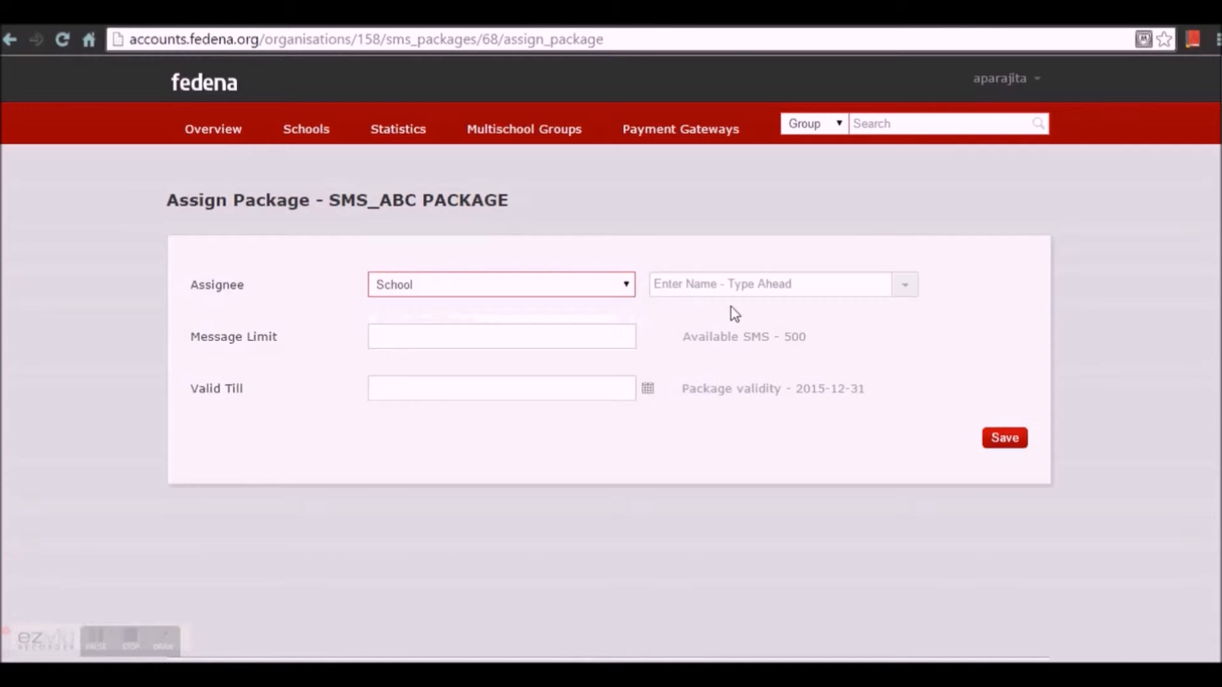
{"action": "left_click", "coordinate": [905, 288]}
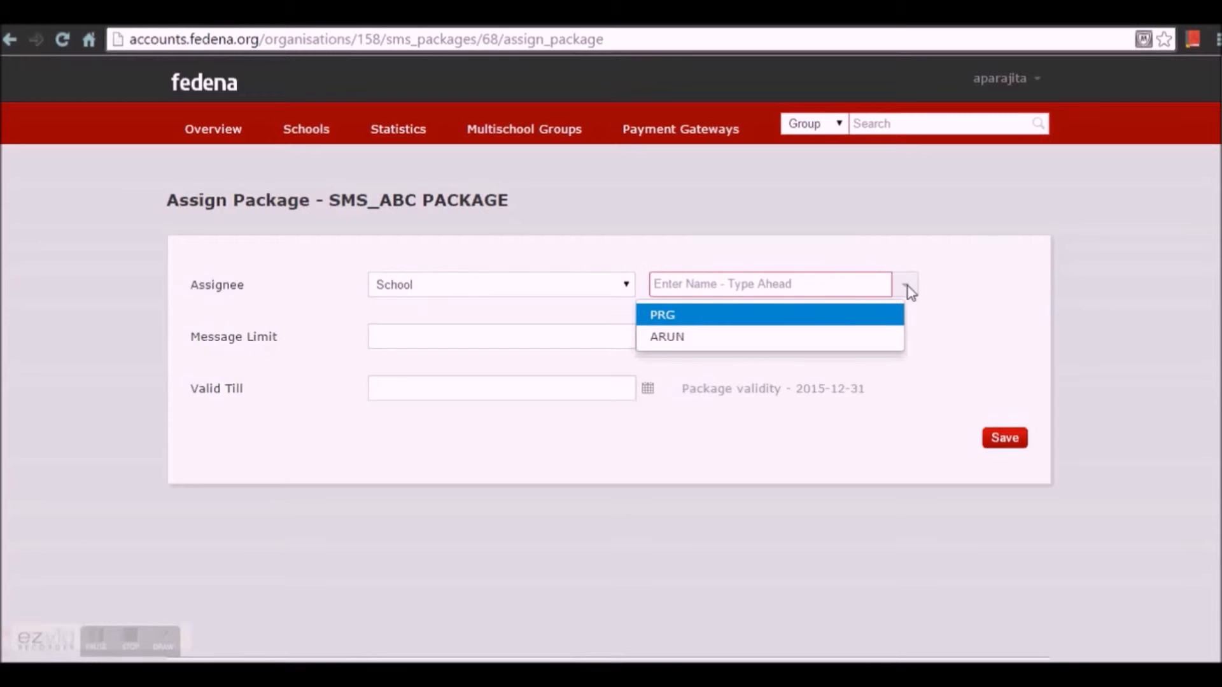
{"action": "left_click", "coordinate": [894, 322]}
Step: Give PRG a 250-message limit valid until 2015-09-30 and save
{"action": "left_click", "coordinate": [567, 342]}
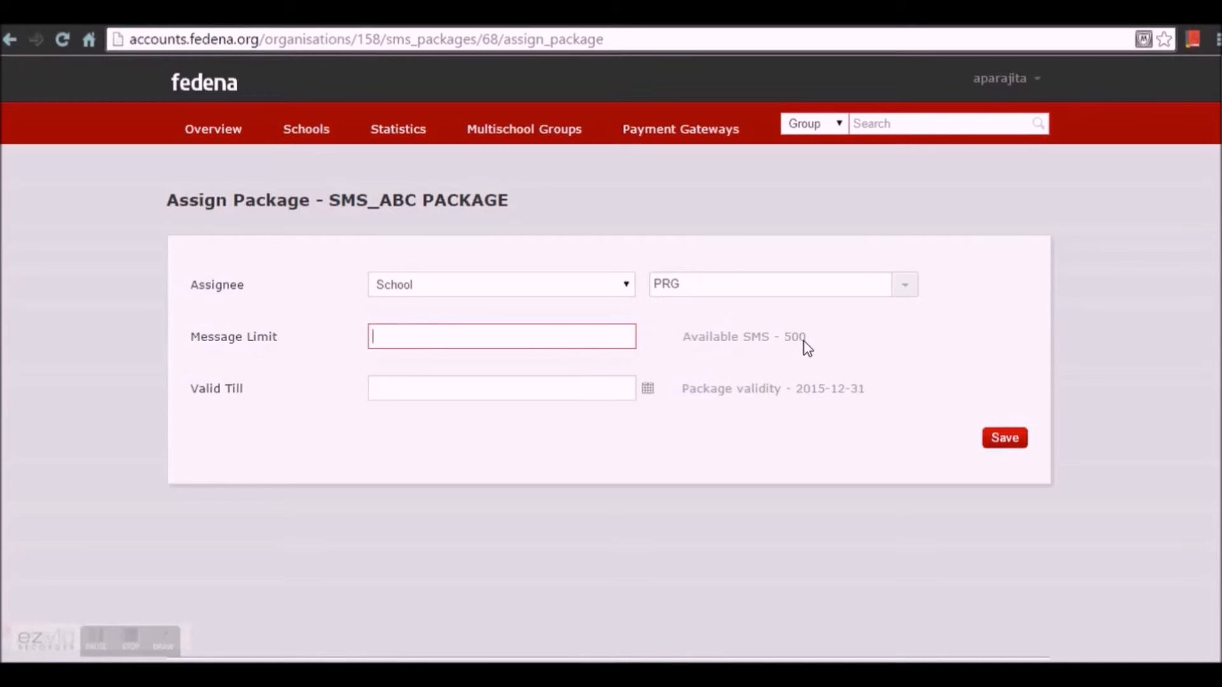
{"action": "left_click", "coordinate": [577, 338]}
{"action": "type", "text": "250"}
{"action": "left_click", "coordinate": [453, 378]}
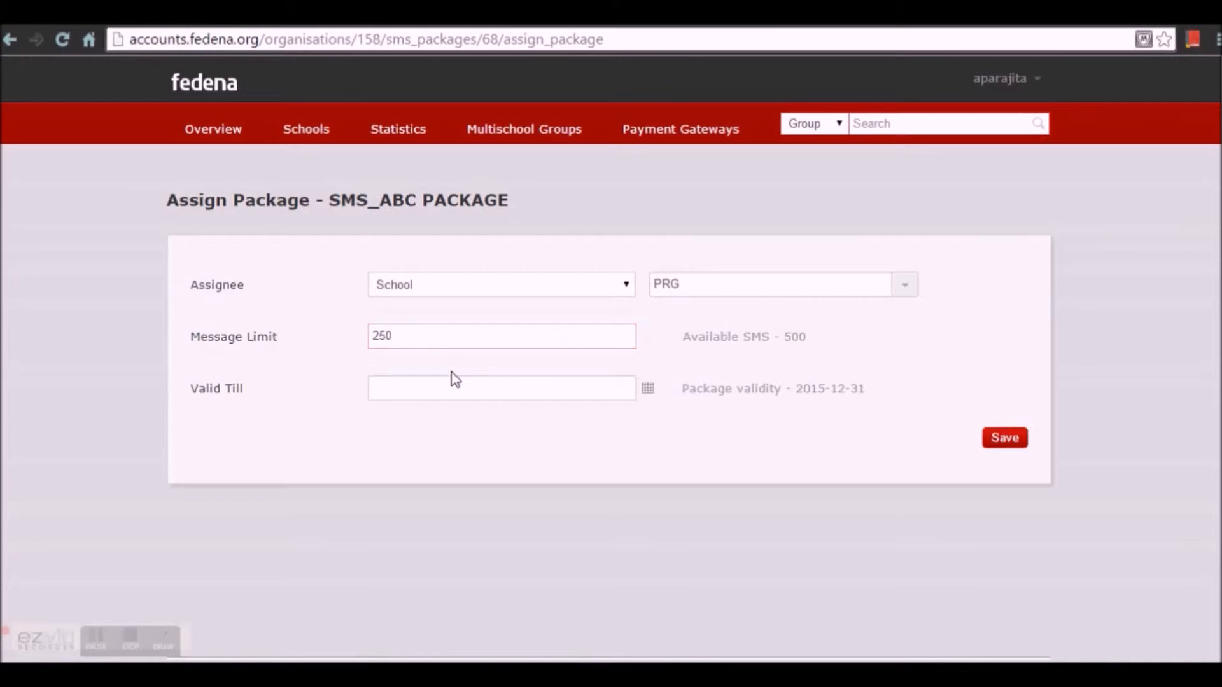
{"action": "left_click", "coordinate": [648, 389]}
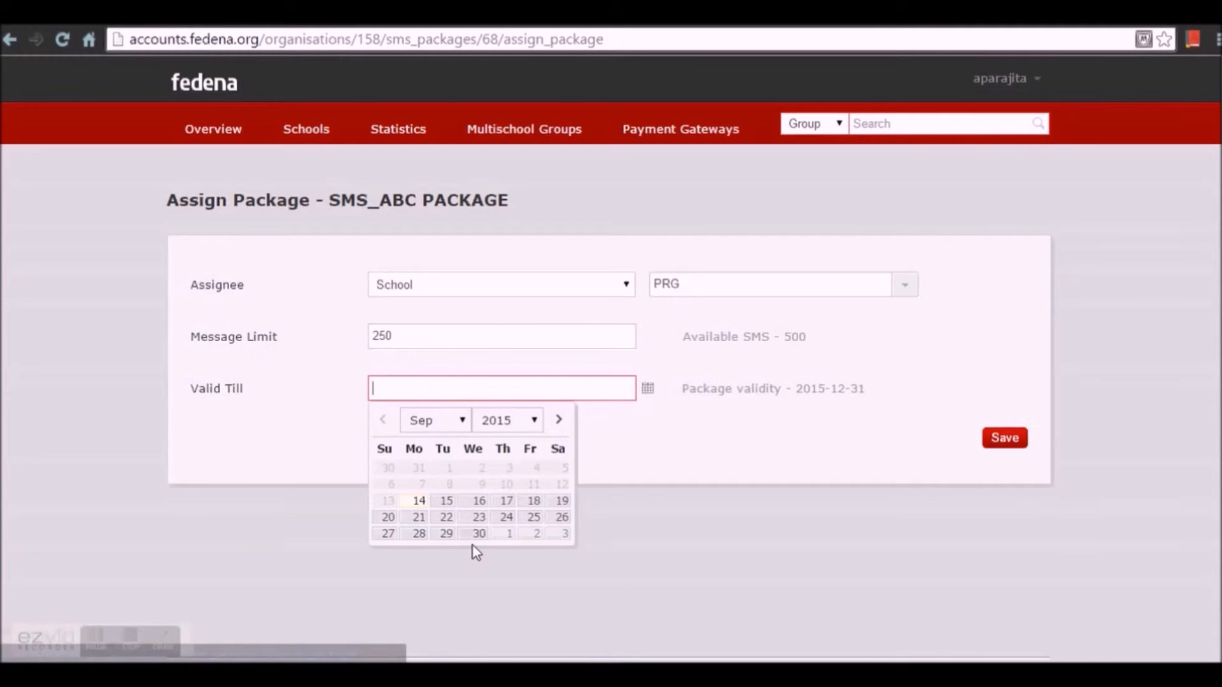
{"action": "left_click", "coordinate": [478, 535]}
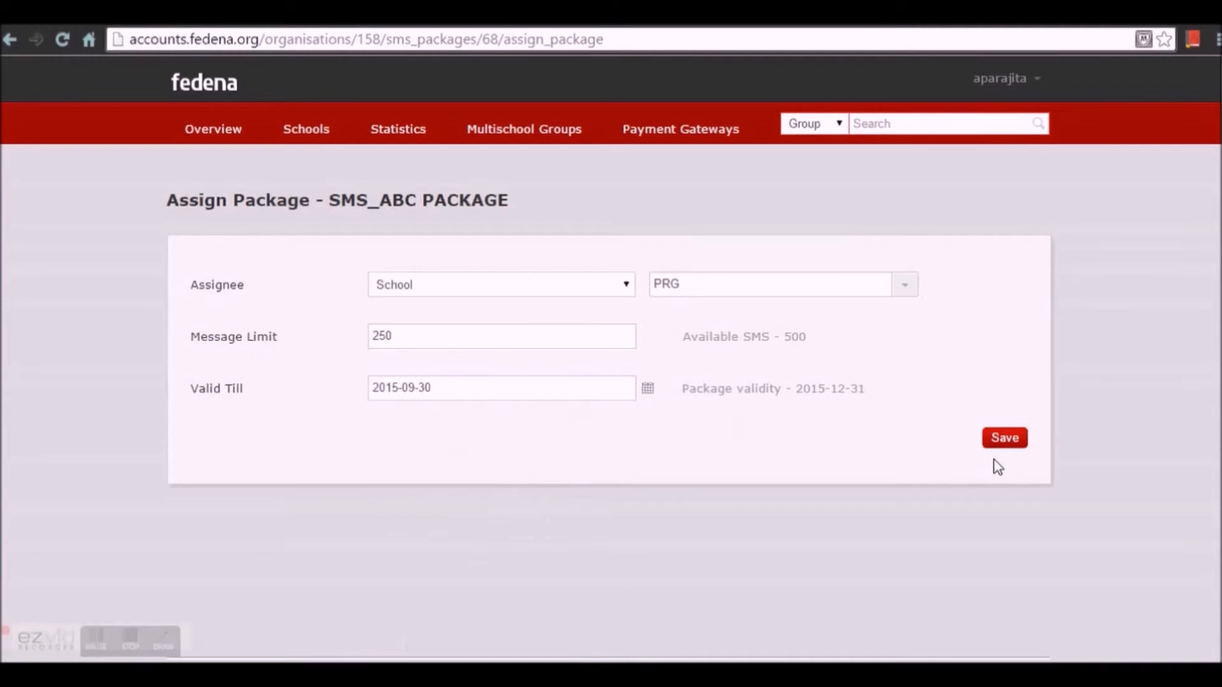
{"action": "left_click", "coordinate": [1005, 439]}
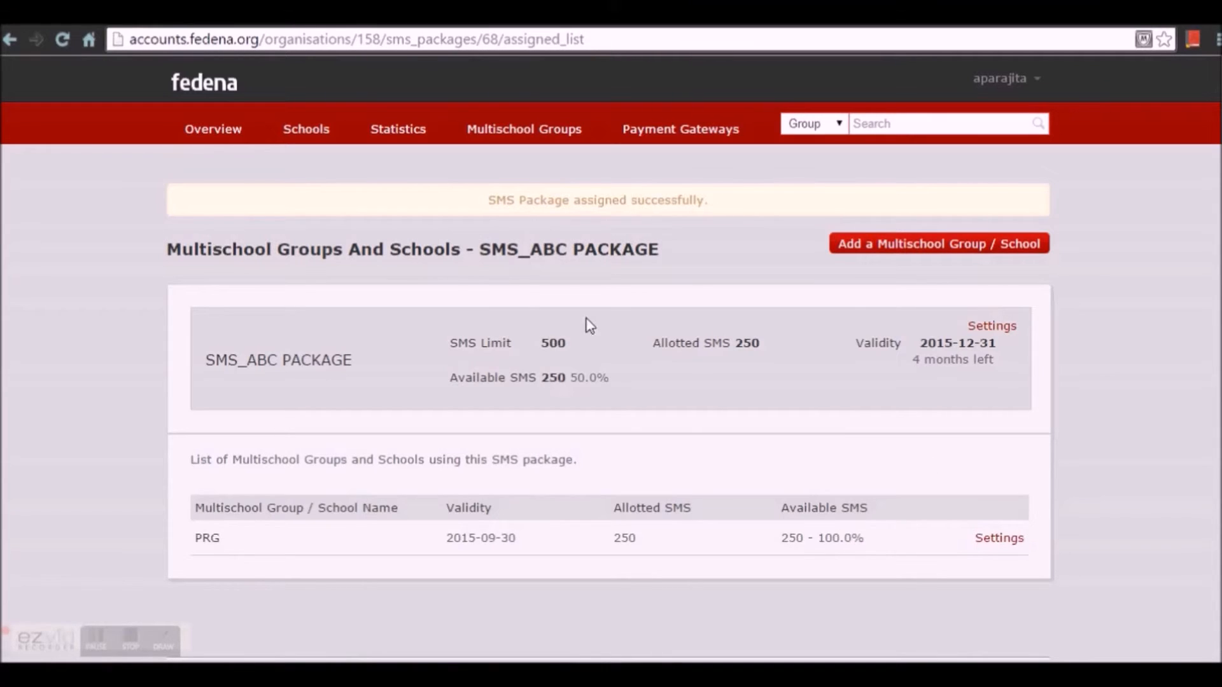
Step: Re-save Local Settings unchanged: English, Indian Standard Time, India, Arial font
{"action": "left_click", "coordinate": [1036, 78]}
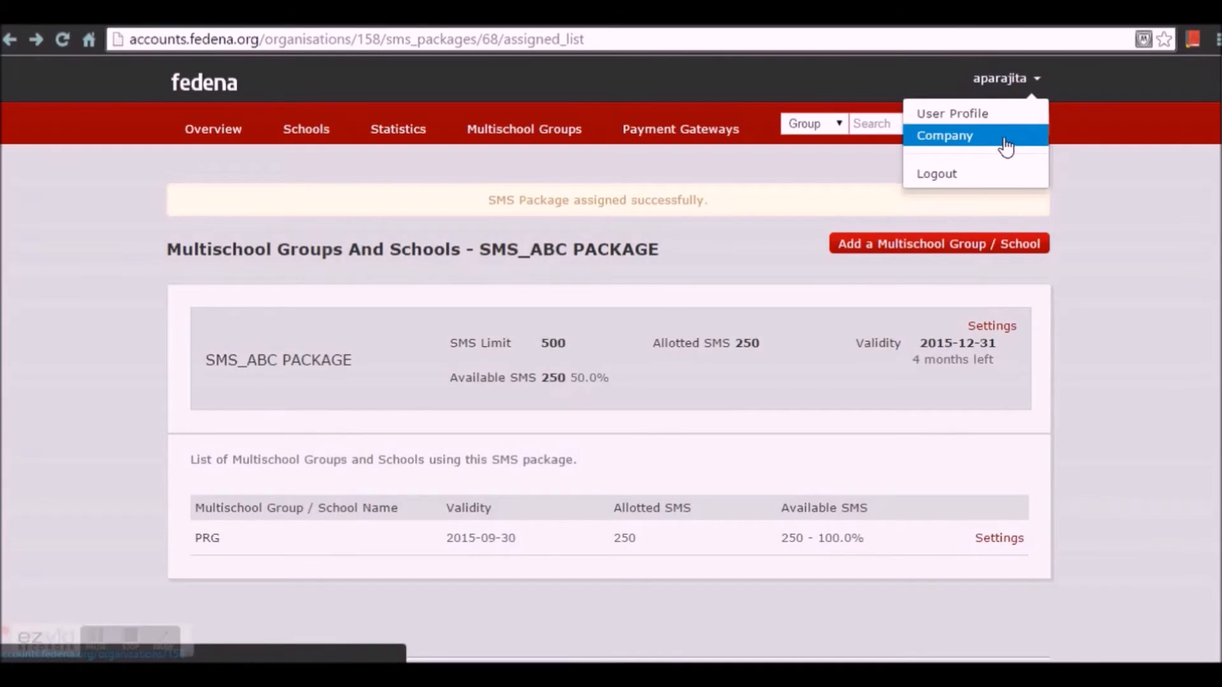
{"action": "left_click", "coordinate": [1006, 147]}
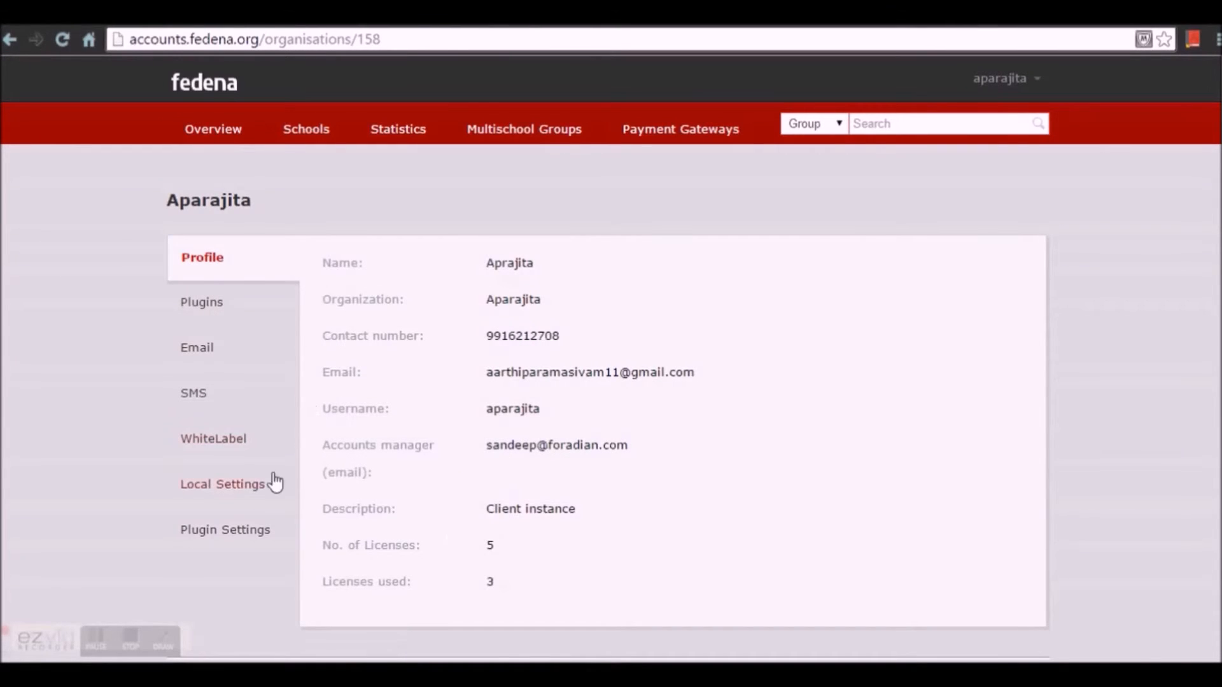
{"action": "left_click", "coordinate": [202, 491]}
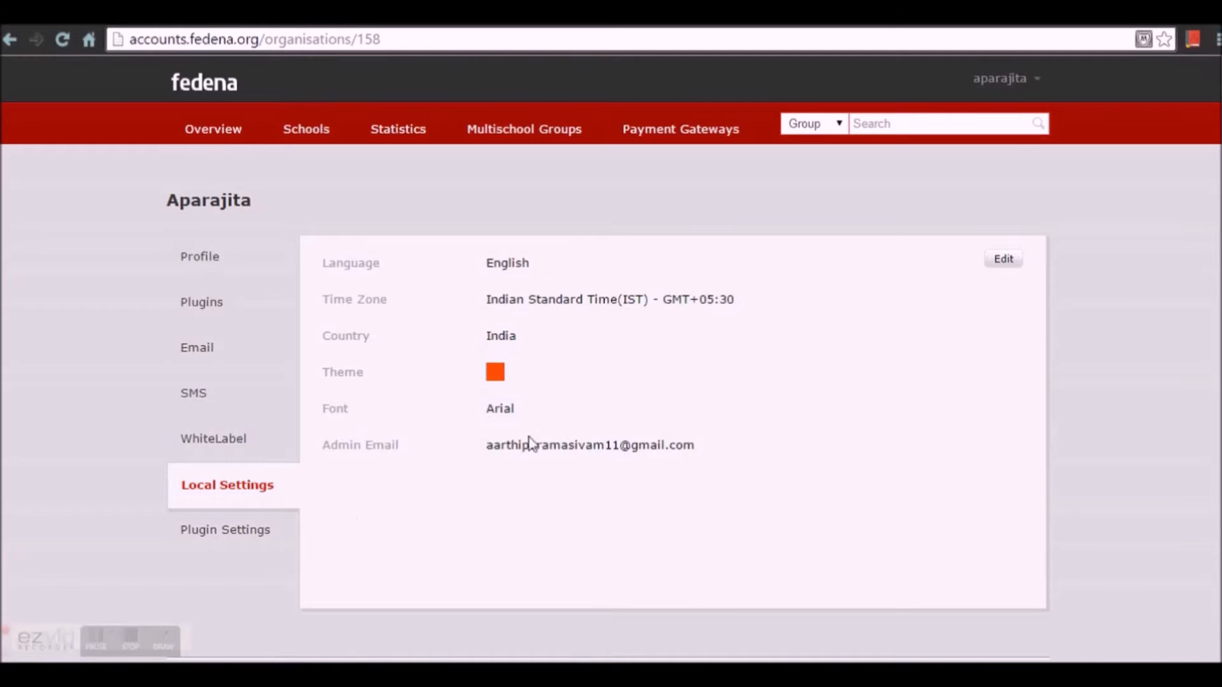
{"action": "left_click", "coordinate": [1003, 260]}
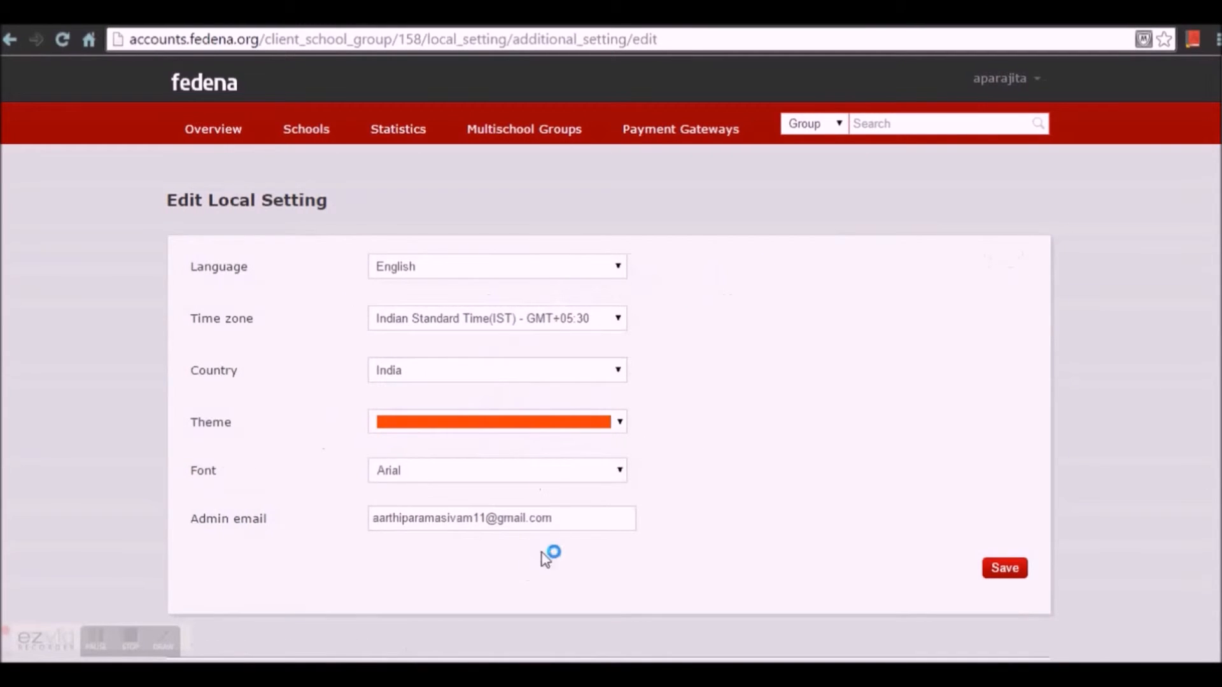
{"action": "left_click", "coordinate": [1004, 568]}
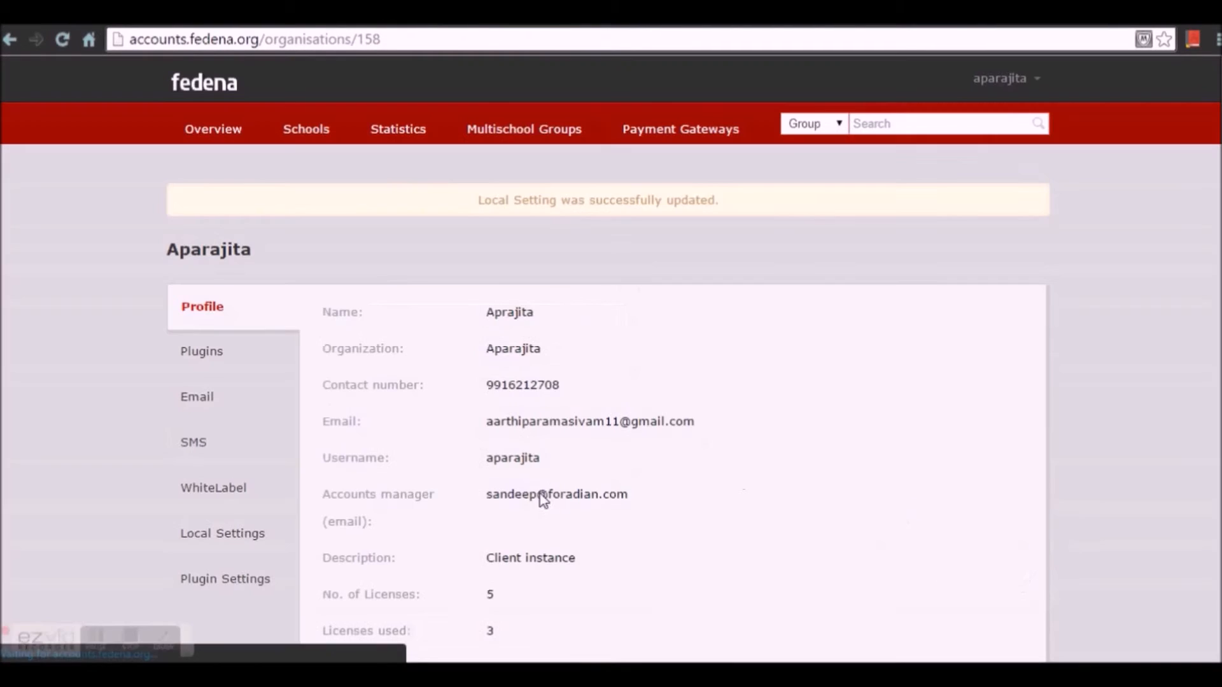
Step: Browse plugin settings, Schools and Multischool Groups, then list the Payment Gateways (Paypal, Authorize.Net)
{"action": "left_click", "coordinate": [251, 589]}
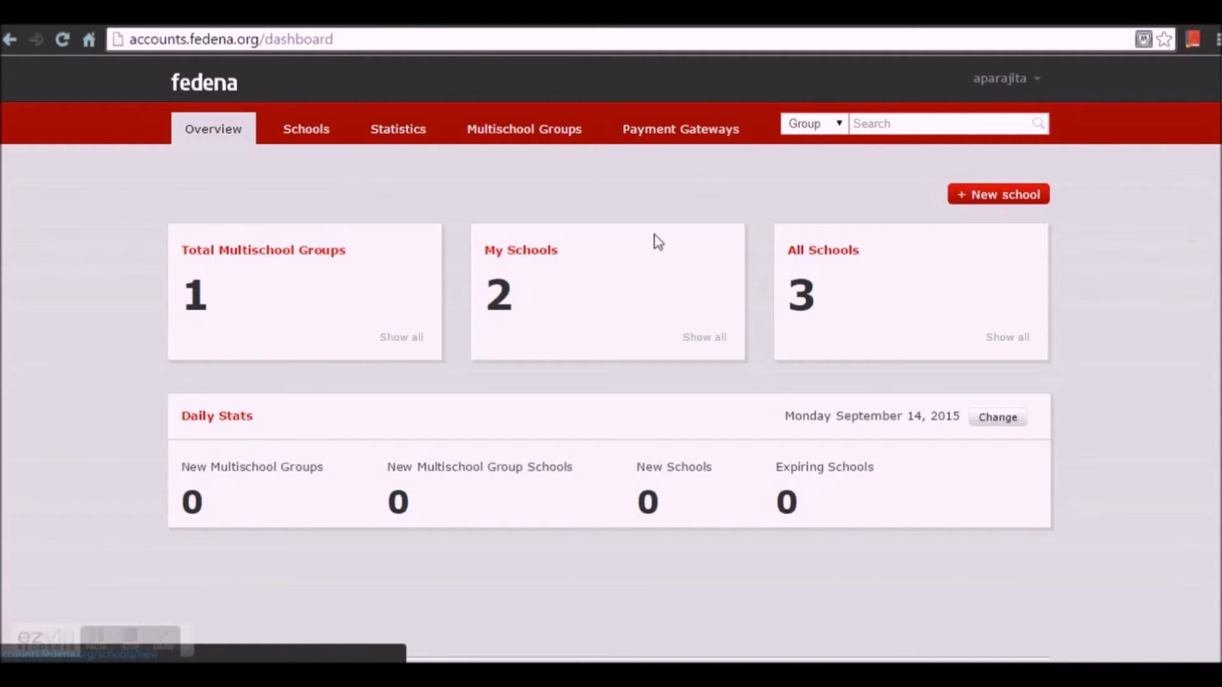
{"action": "left_click", "coordinate": [310, 133]}
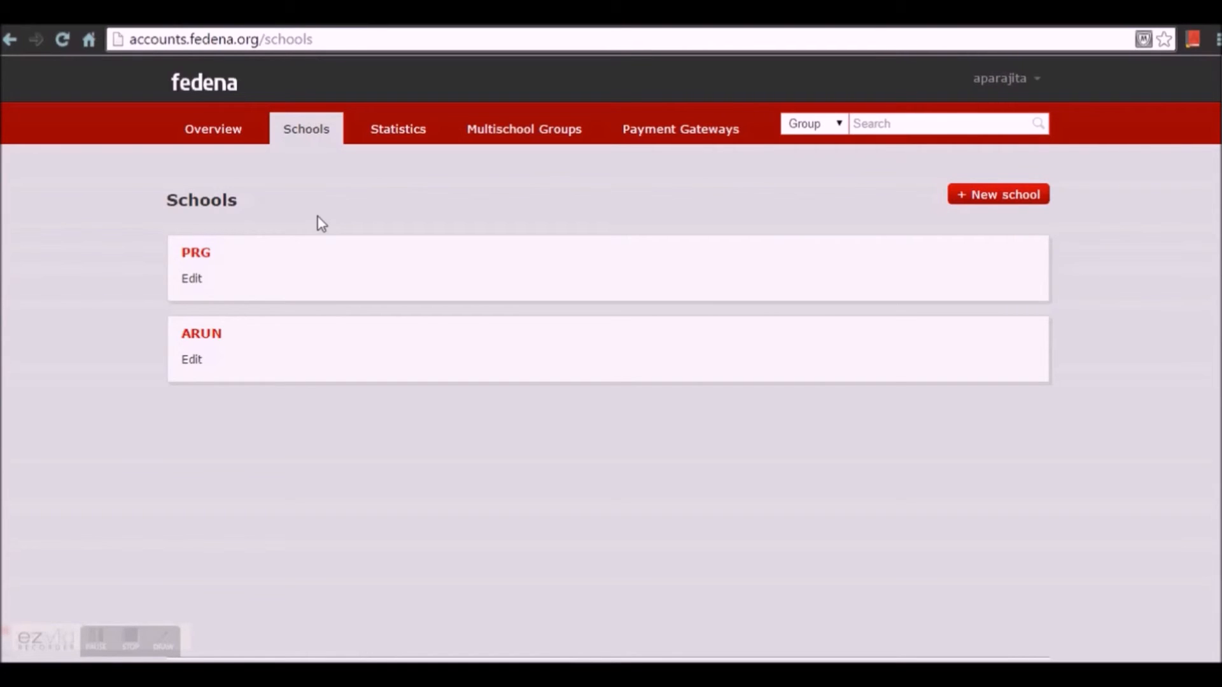
{"action": "left_click", "coordinate": [523, 139]}
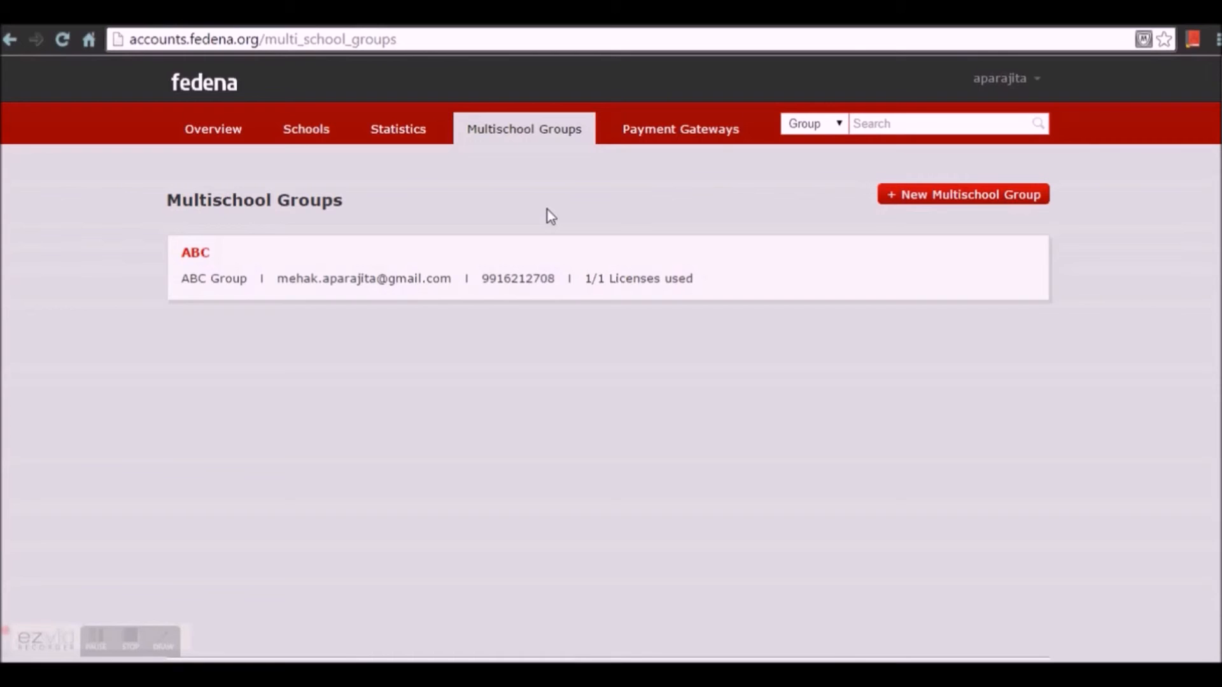
{"action": "left_click", "coordinate": [656, 145]}
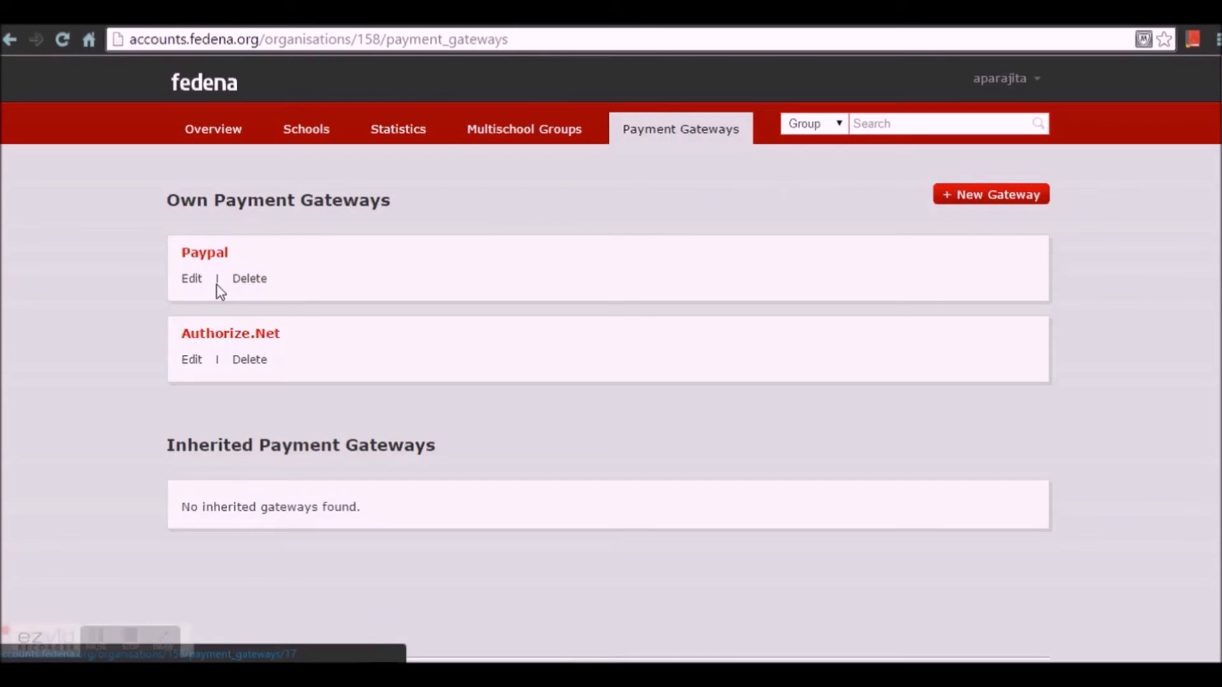
Step: Edit Paypal and review its fields: cmd, target_url, currency_code GBP, return and amount
{"action": "left_click", "coordinate": [190, 280]}
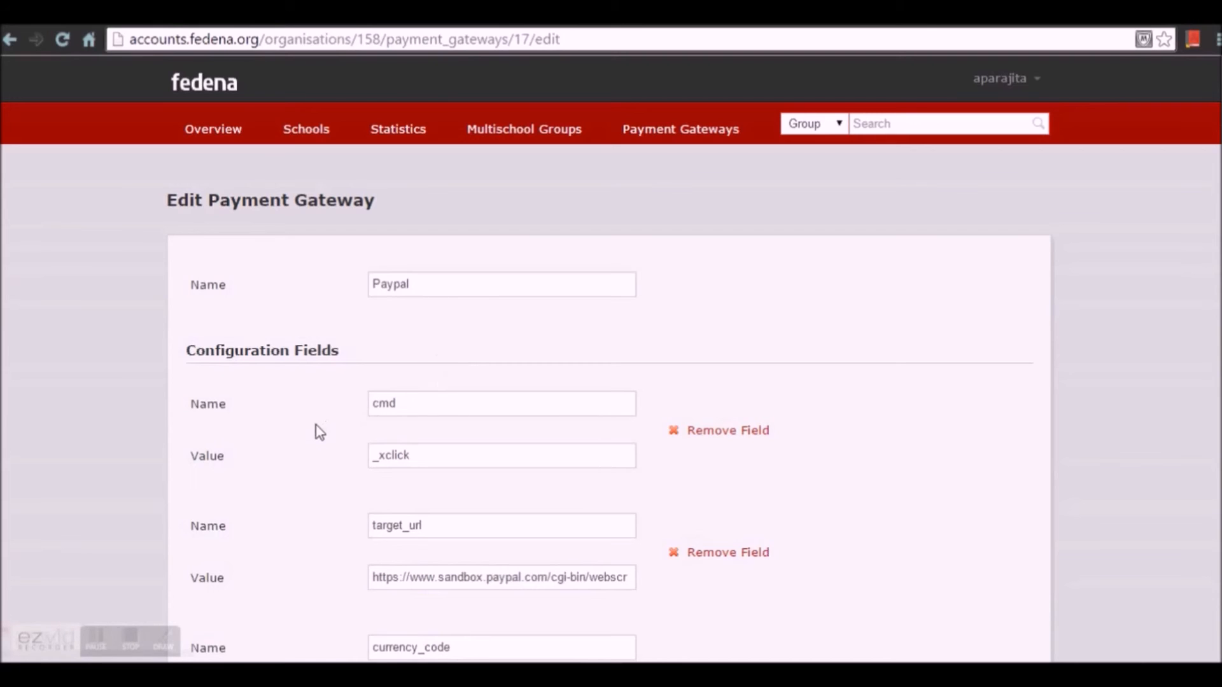
{"action": "scroll", "coordinate": [319, 433], "scroll_direction": "down", "scroll_amount": 5}
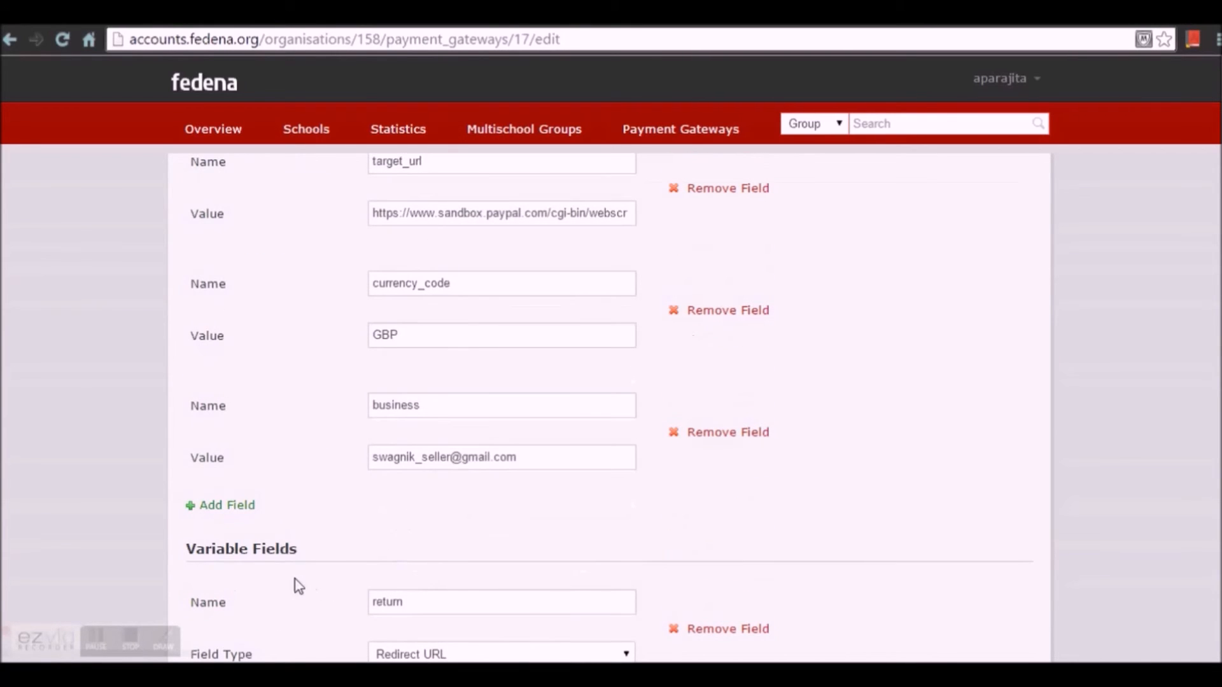
{"action": "scroll", "coordinate": [331, 587], "scroll_direction": "down", "scroll_amount": 5}
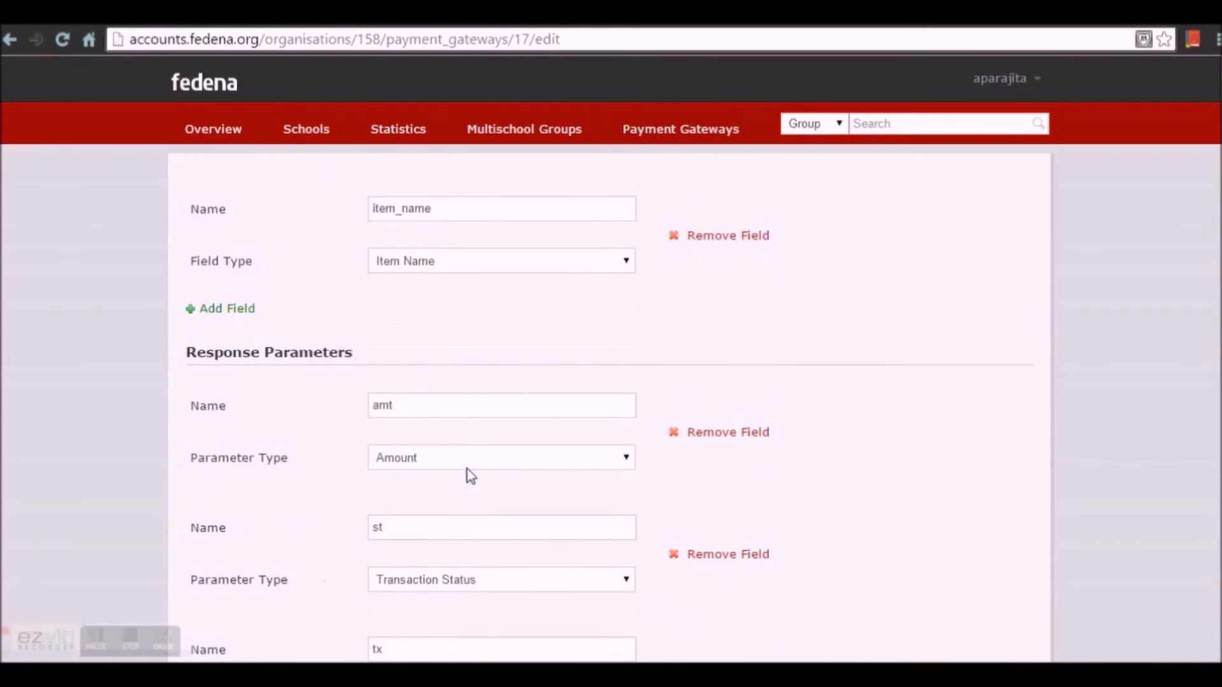
{"action": "scroll", "coordinate": [467, 469], "scroll_direction": "up", "scroll_amount": 10}
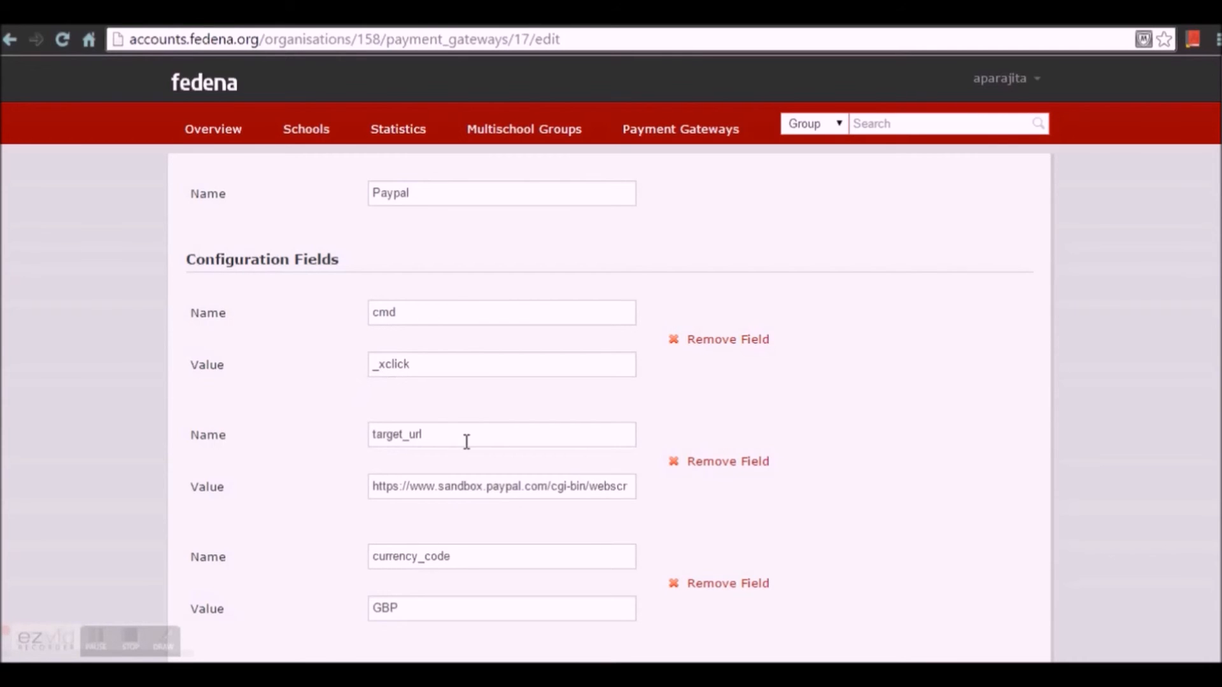
{"action": "scroll", "coordinate": [464, 439], "scroll_direction": "down", "scroll_amount": 1}
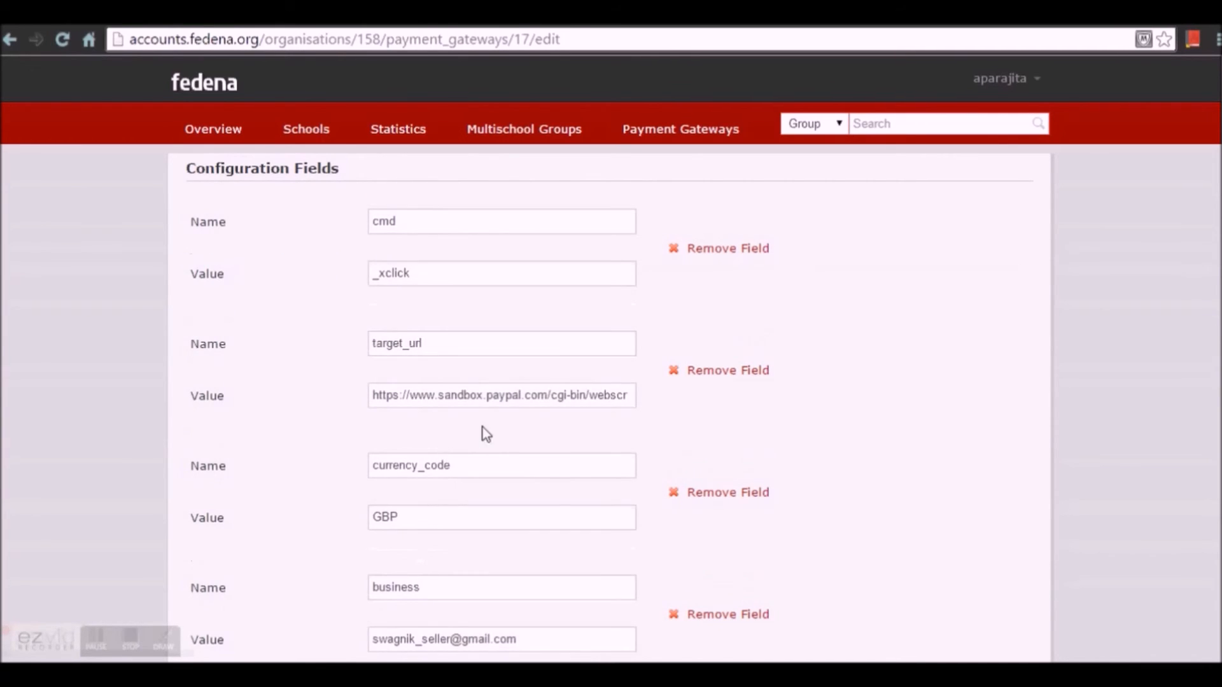
{"action": "scroll", "coordinate": [479, 431], "scroll_direction": "down", "scroll_amount": 3}
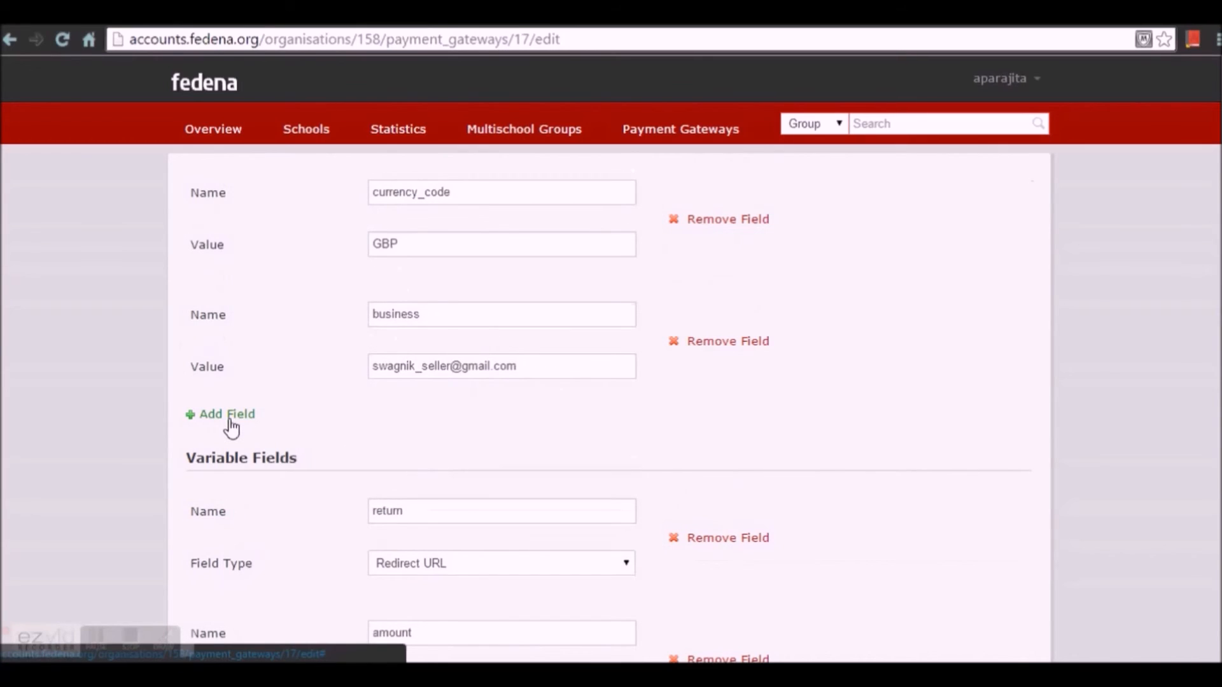
{"action": "scroll", "coordinate": [463, 453], "scroll_direction": "up", "scroll_amount": 5}
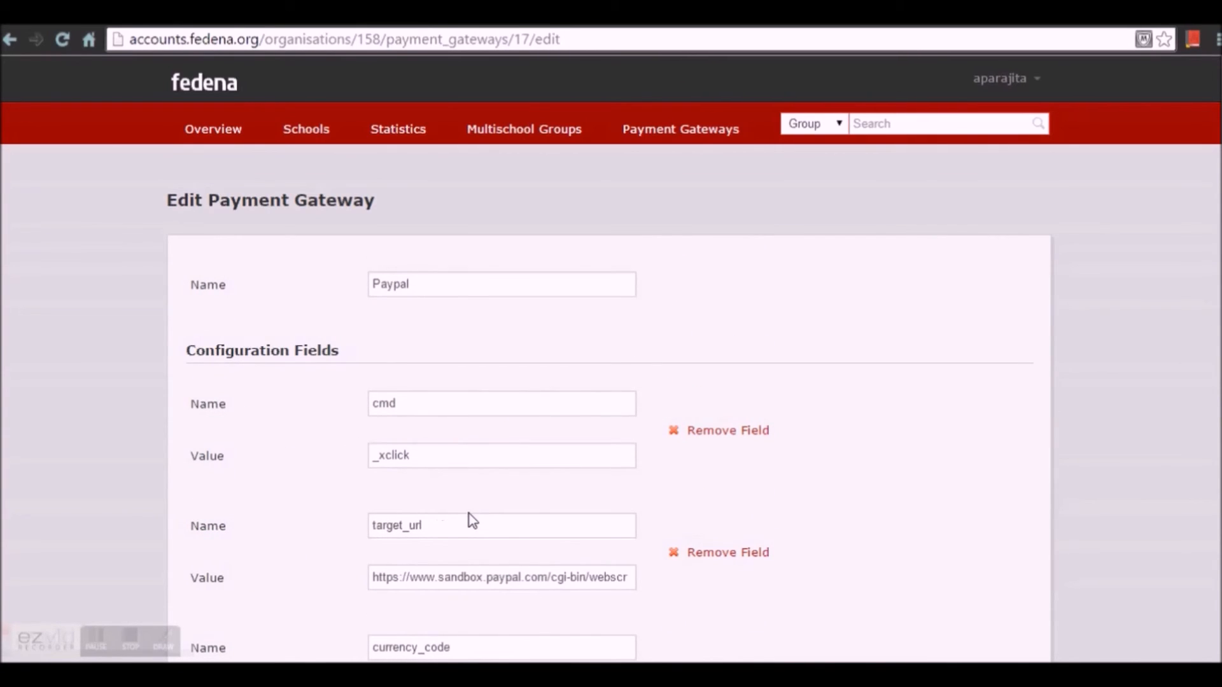
{"action": "scroll", "coordinate": [471, 513], "scroll_direction": "down", "scroll_amount": 1}
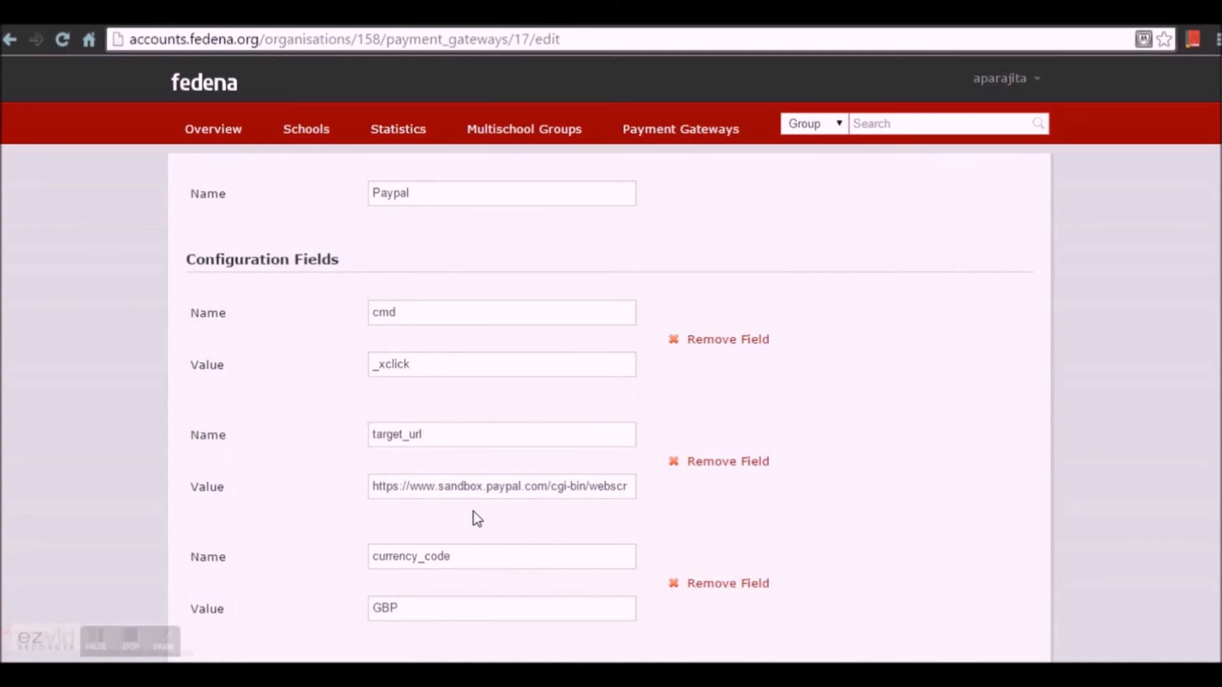
{"action": "scroll", "coordinate": [474, 511], "scroll_direction": "down", "scroll_amount": 1}
{"action": "scroll", "coordinate": [394, 534], "scroll_direction": "down", "scroll_amount": 2}
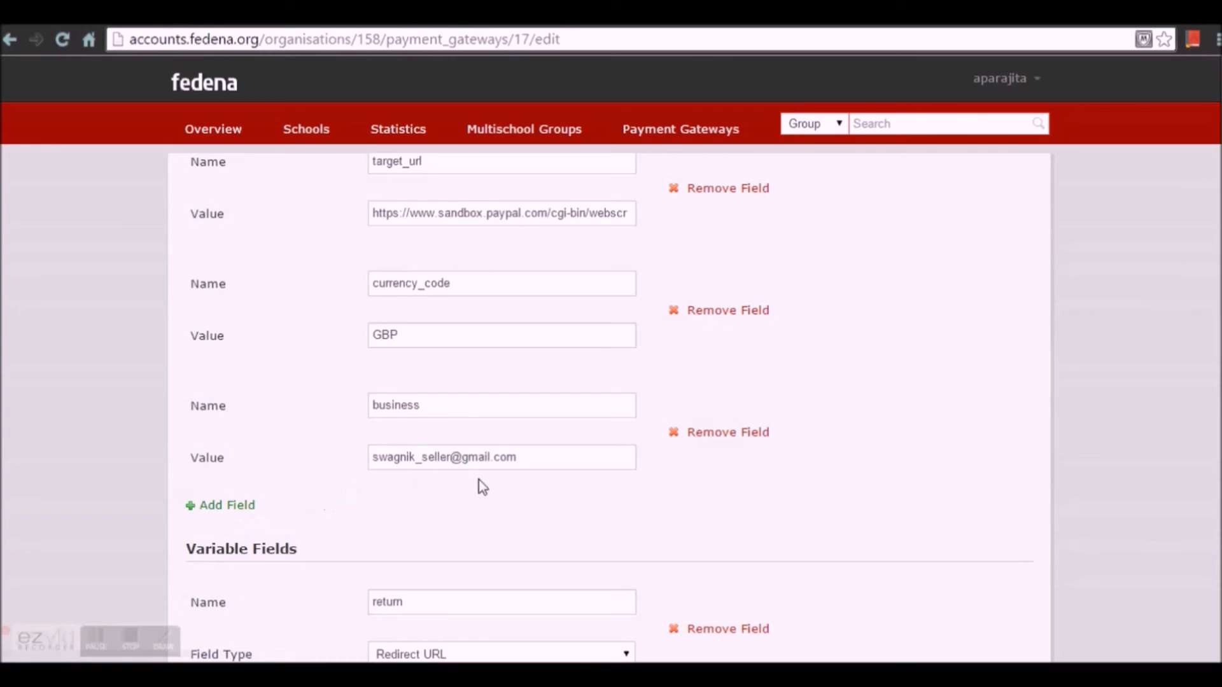
{"action": "scroll", "coordinate": [491, 506], "scroll_direction": "down", "scroll_amount": 2}
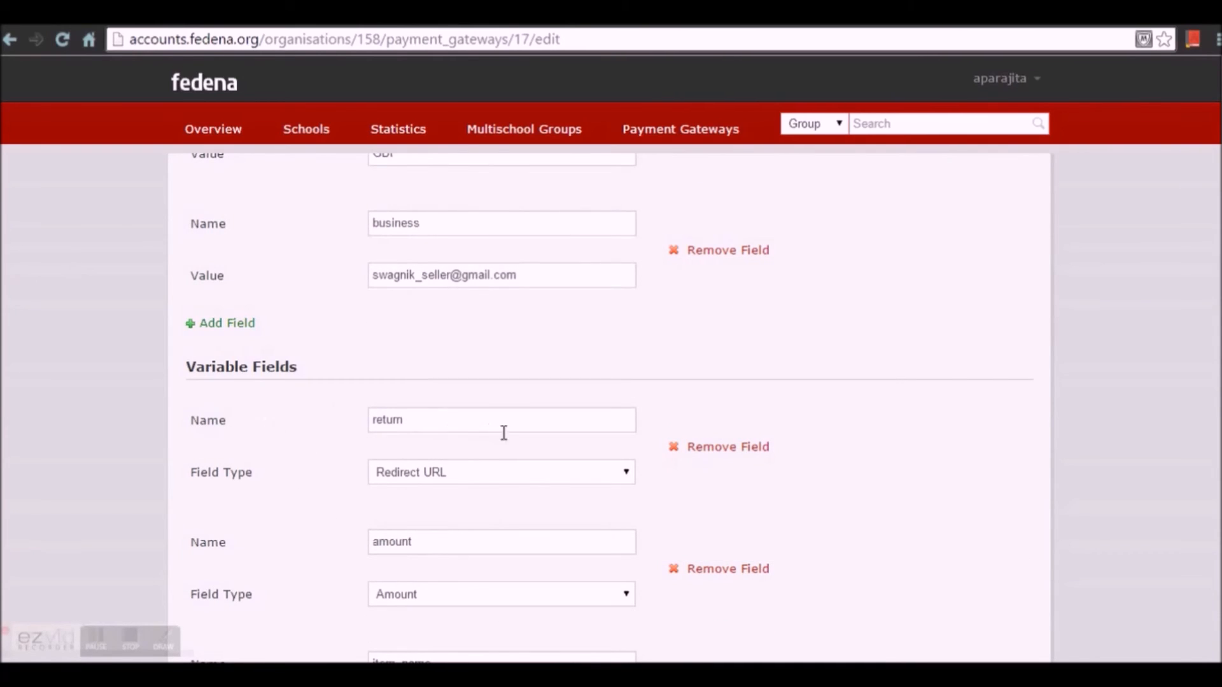
Step: Keep Redirect URL as the field type for the return variable
{"action": "left_click", "coordinate": [579, 484]}
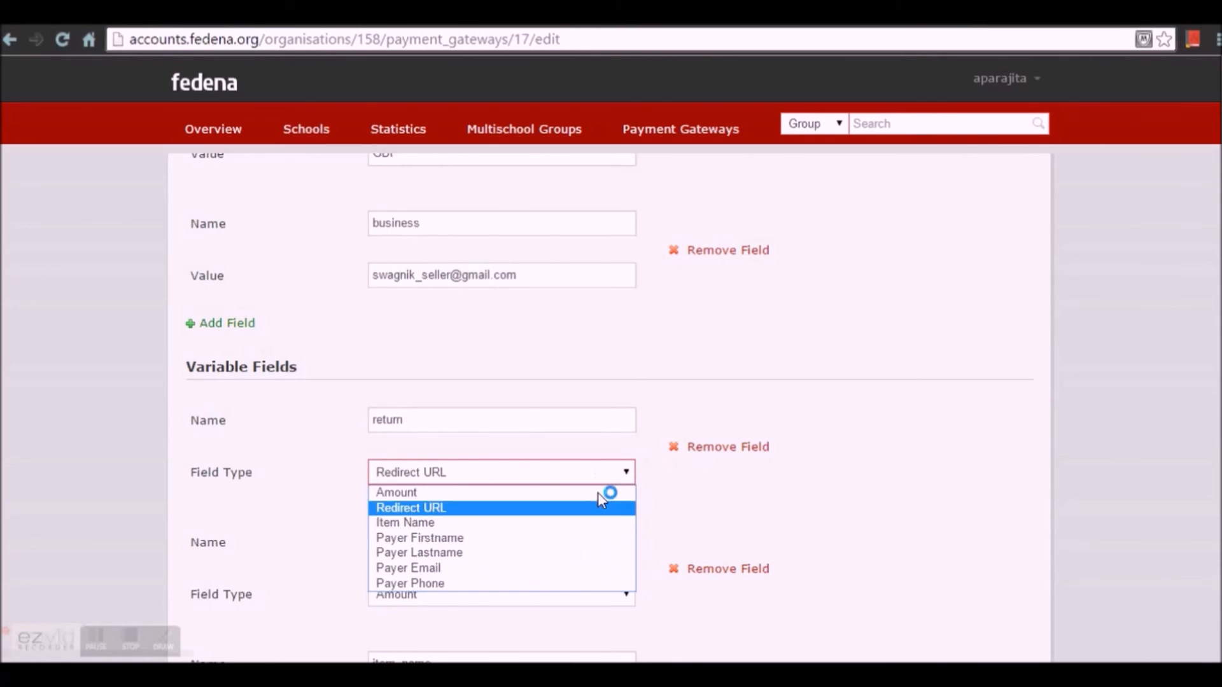
{"action": "left_click", "coordinate": [827, 389]}
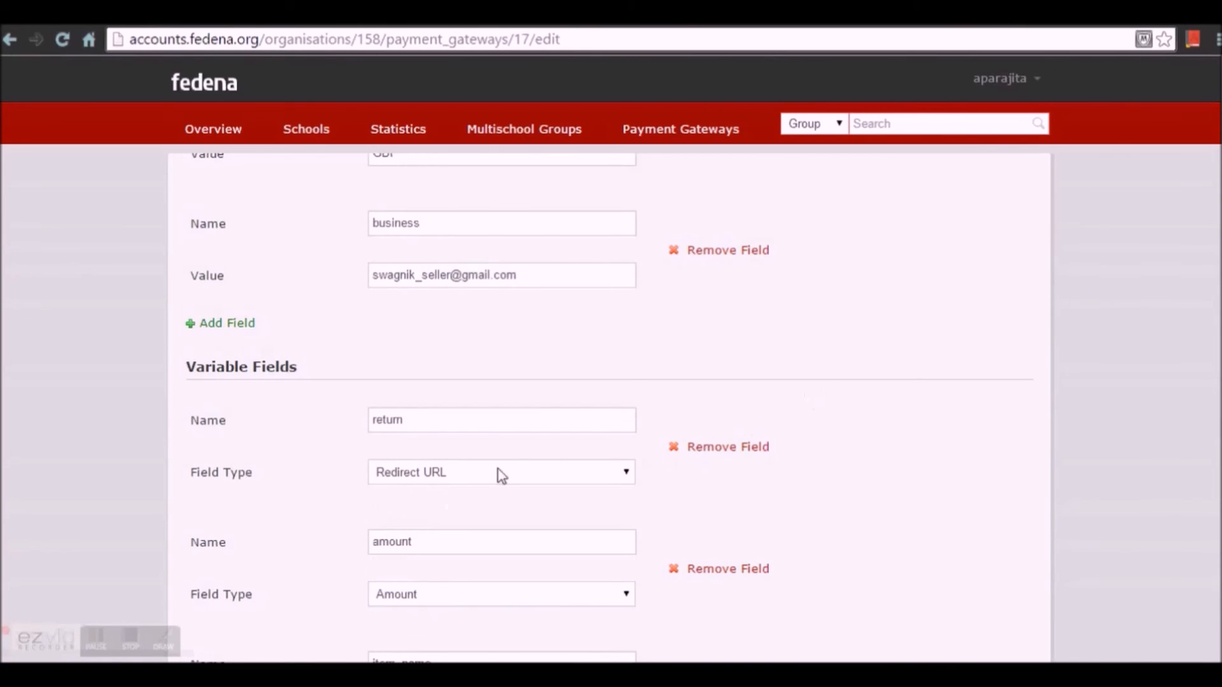
{"action": "scroll", "coordinate": [283, 471], "scroll_direction": "down", "scroll_amount": 3}
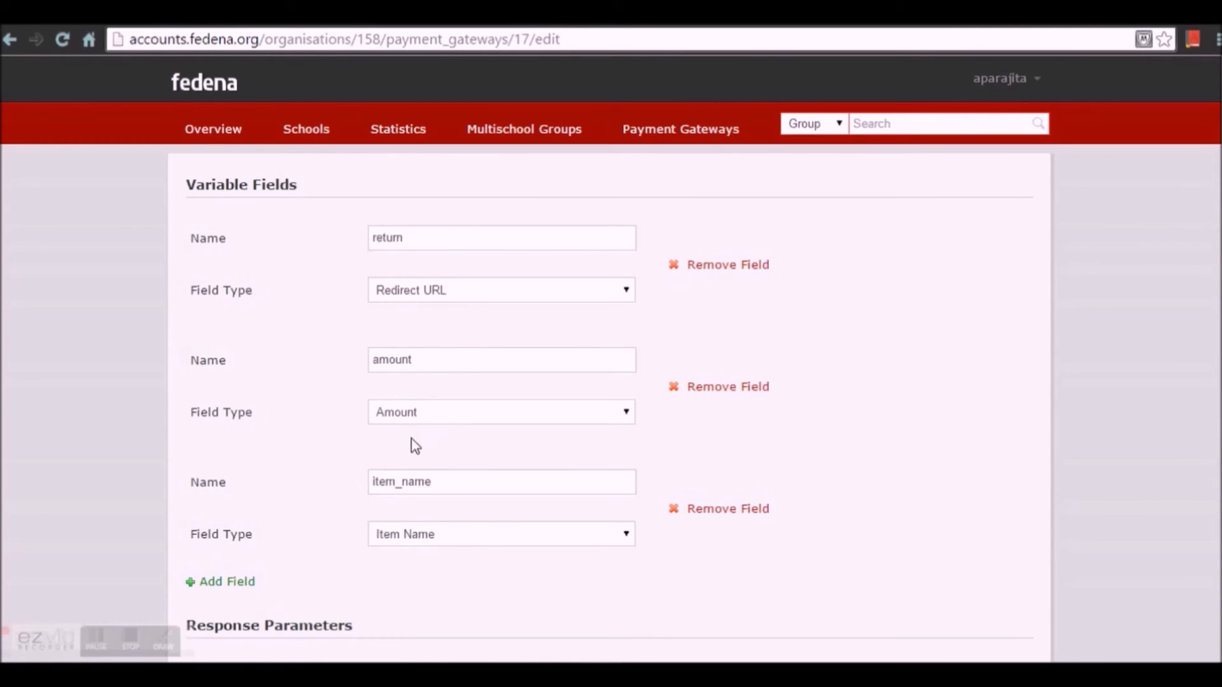
{"action": "scroll", "coordinate": [385, 453], "scroll_direction": "down", "scroll_amount": 3}
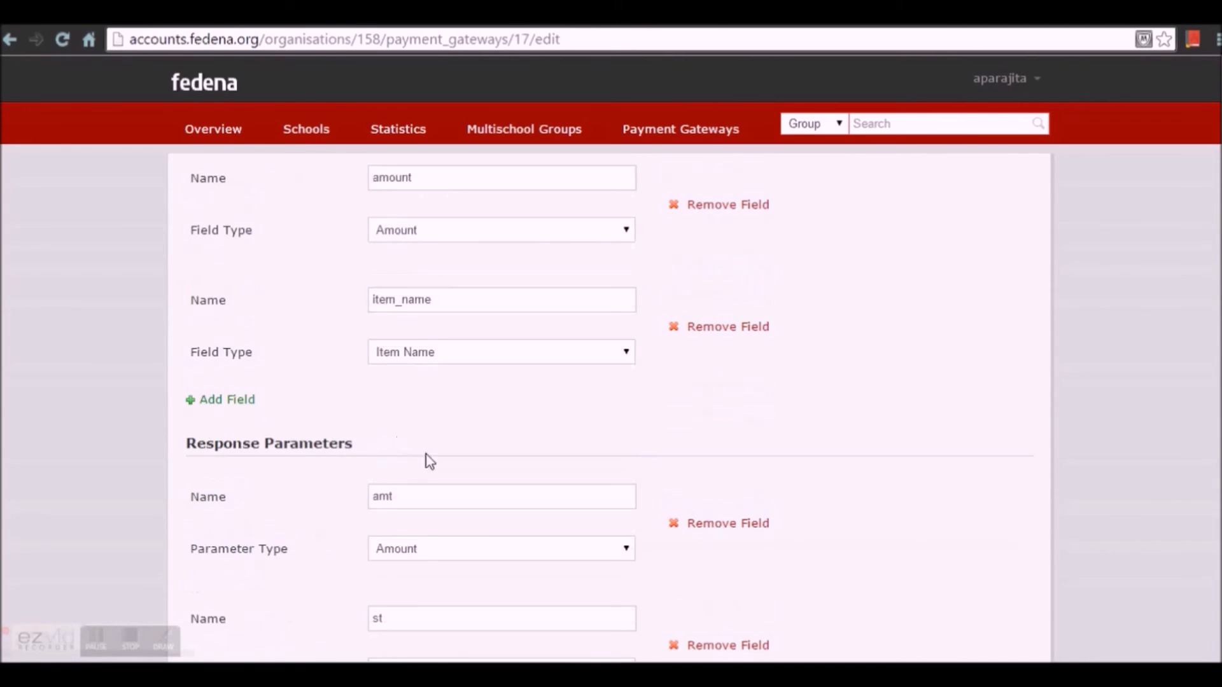
{"action": "scroll", "coordinate": [430, 459], "scroll_direction": "down", "scroll_amount": 2}
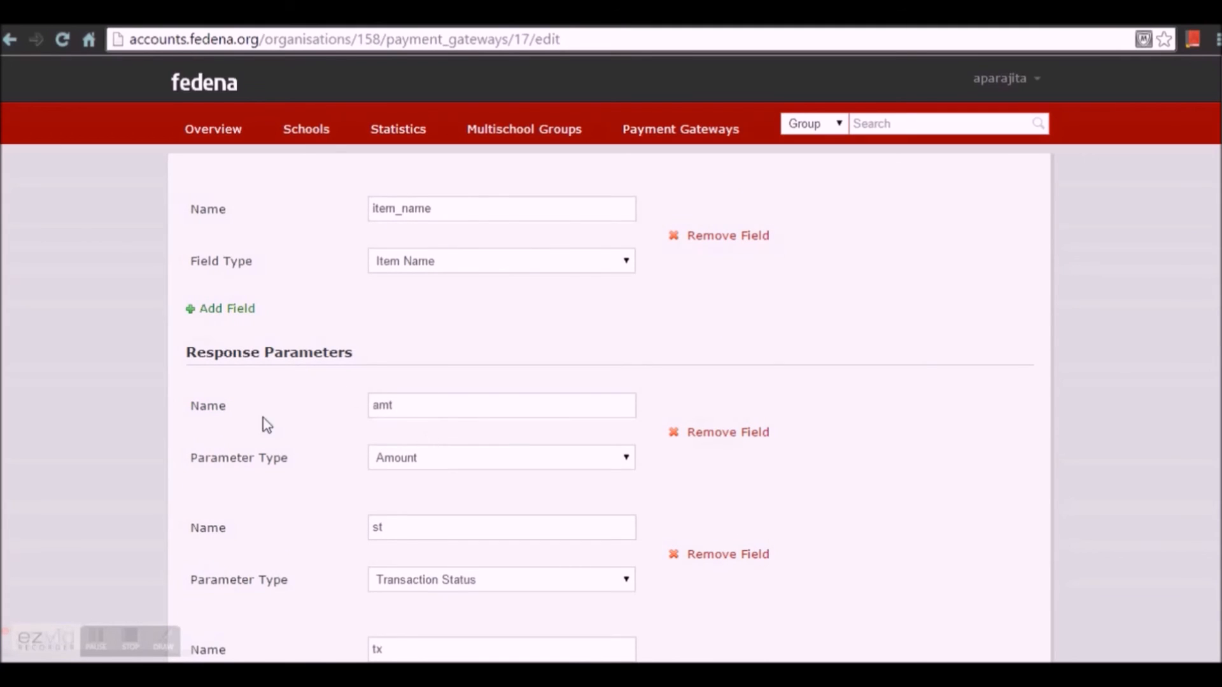
Step: Keep Amount as the amt parameter type and save the Paypal gateway
{"action": "left_click", "coordinate": [411, 462]}
{"action": "left_click", "coordinate": [412, 458]}
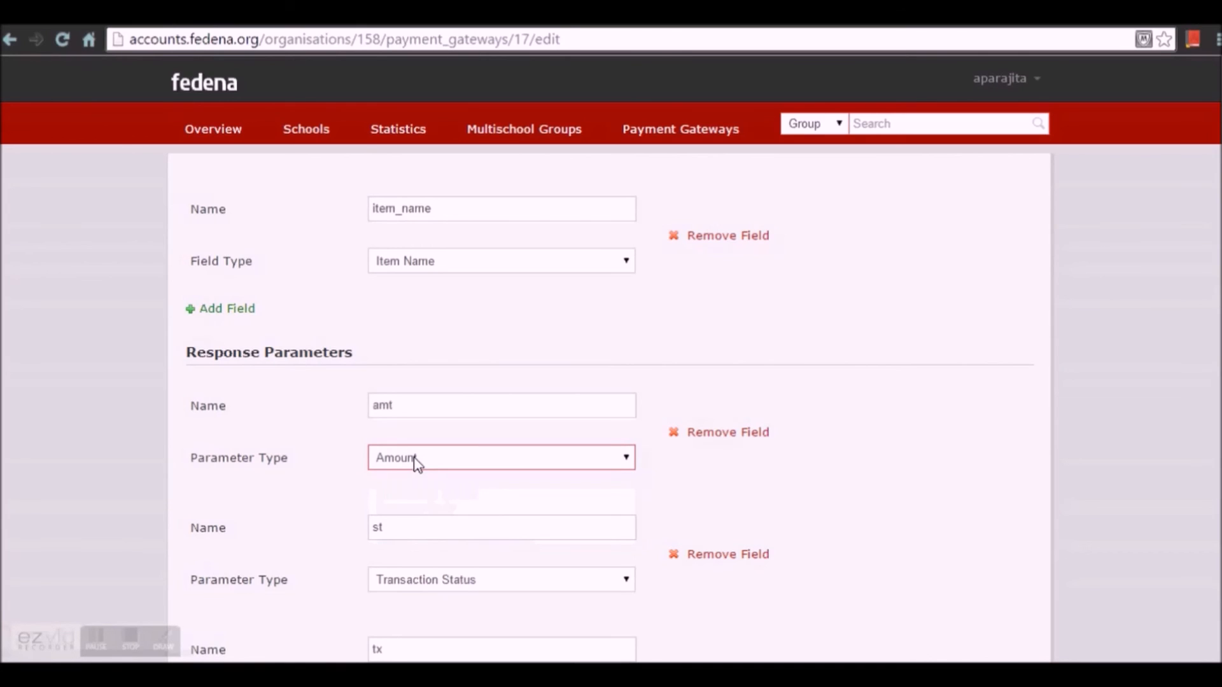
{"action": "left_click", "coordinate": [416, 463]}
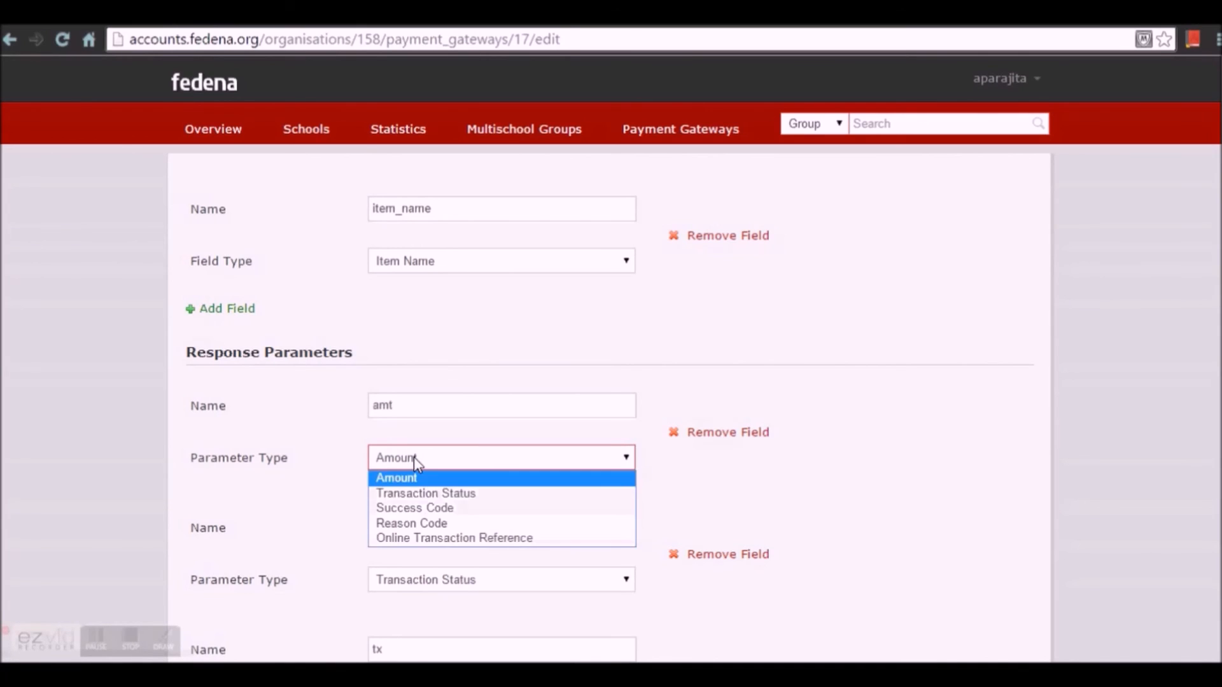
{"action": "left_click", "coordinate": [414, 457]}
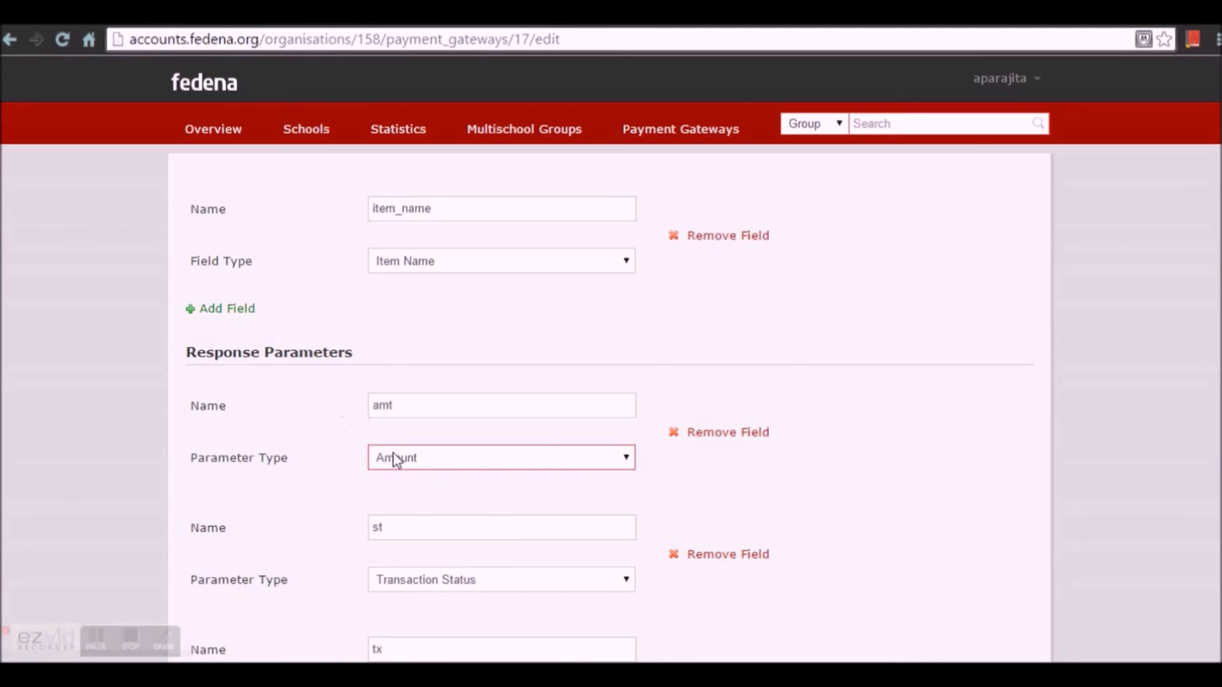
{"action": "scroll", "coordinate": [412, 467], "scroll_direction": "down", "scroll_amount": 5}
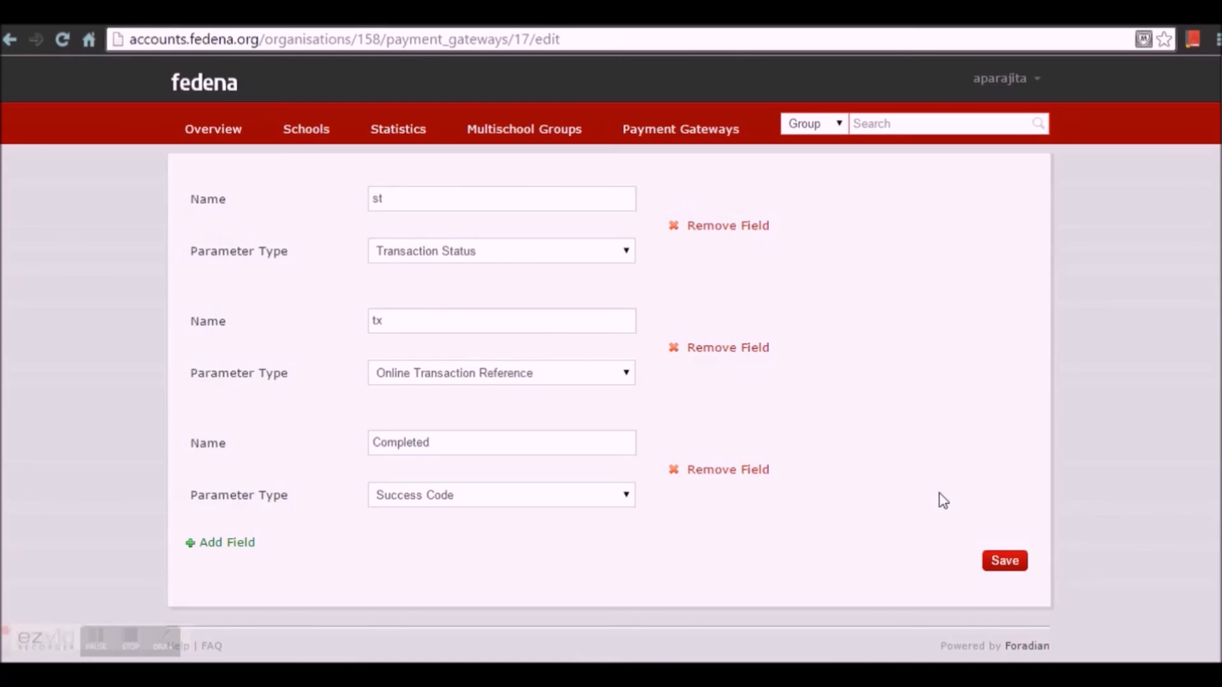
{"action": "left_click", "coordinate": [1005, 561]}
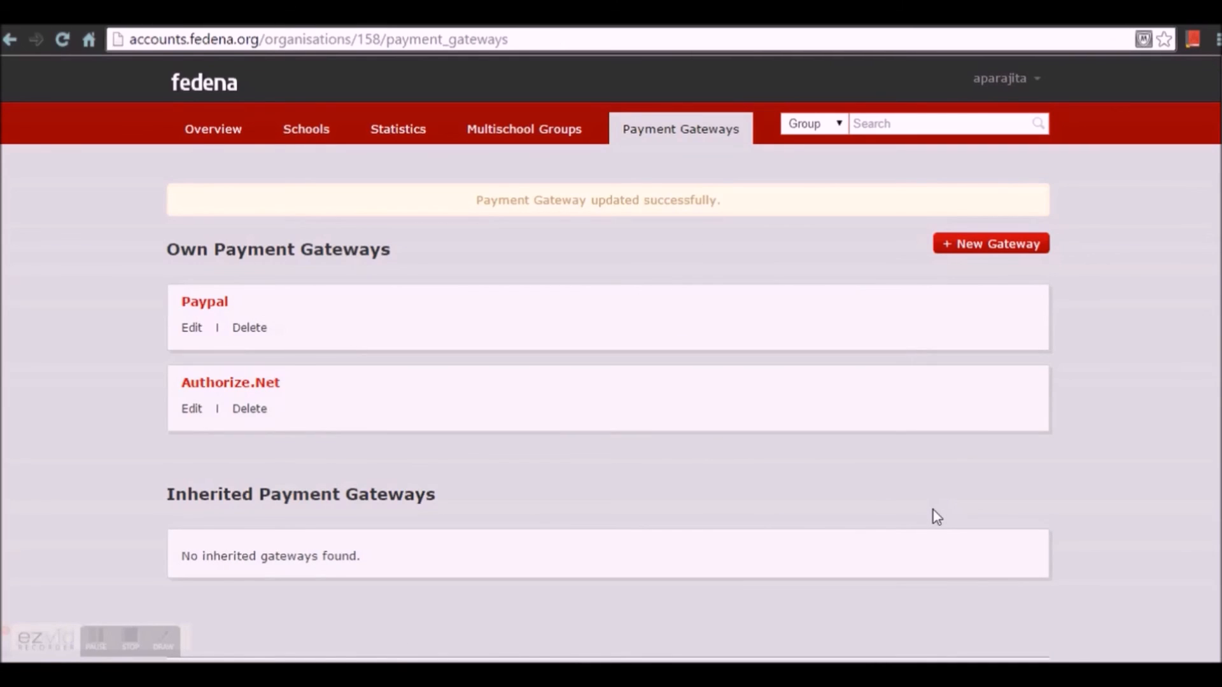